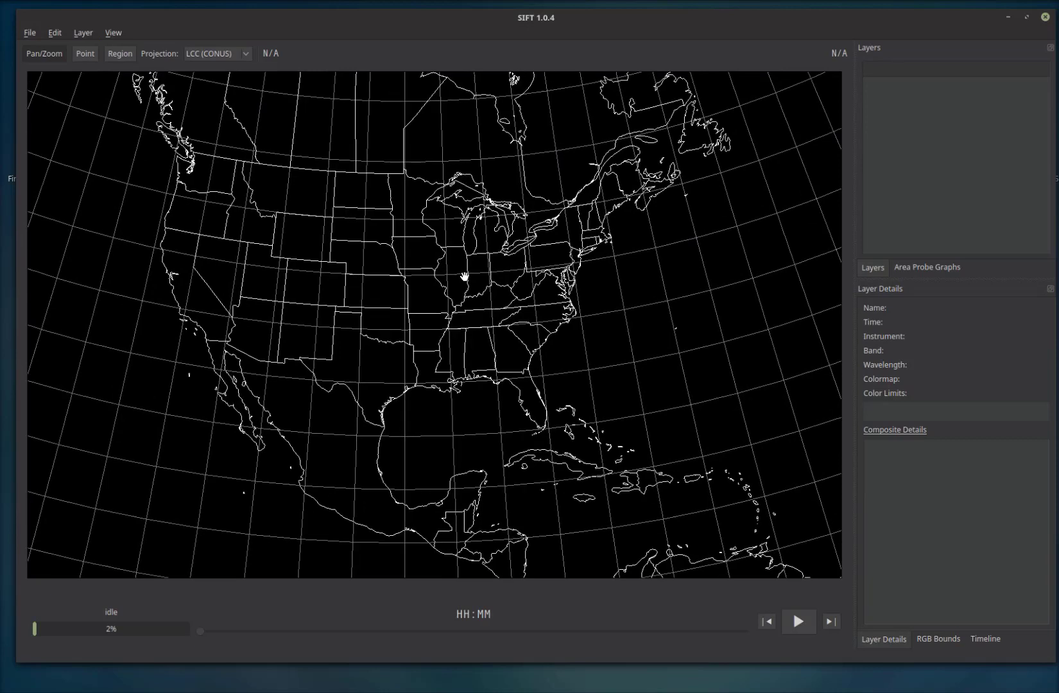
# - Load the four GOES-16 ABI L1b RadC files for channels C01, C02, C13 and C15 from the parent SIFT folder
pyautogui.click(30, 34)
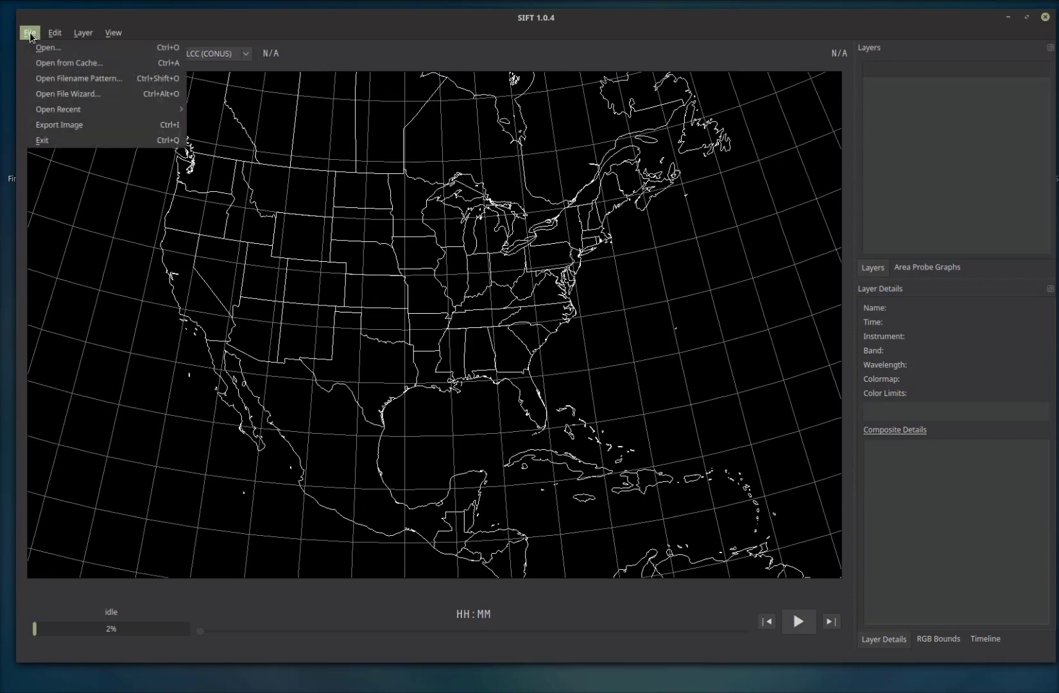
pyautogui.click(39, 47)
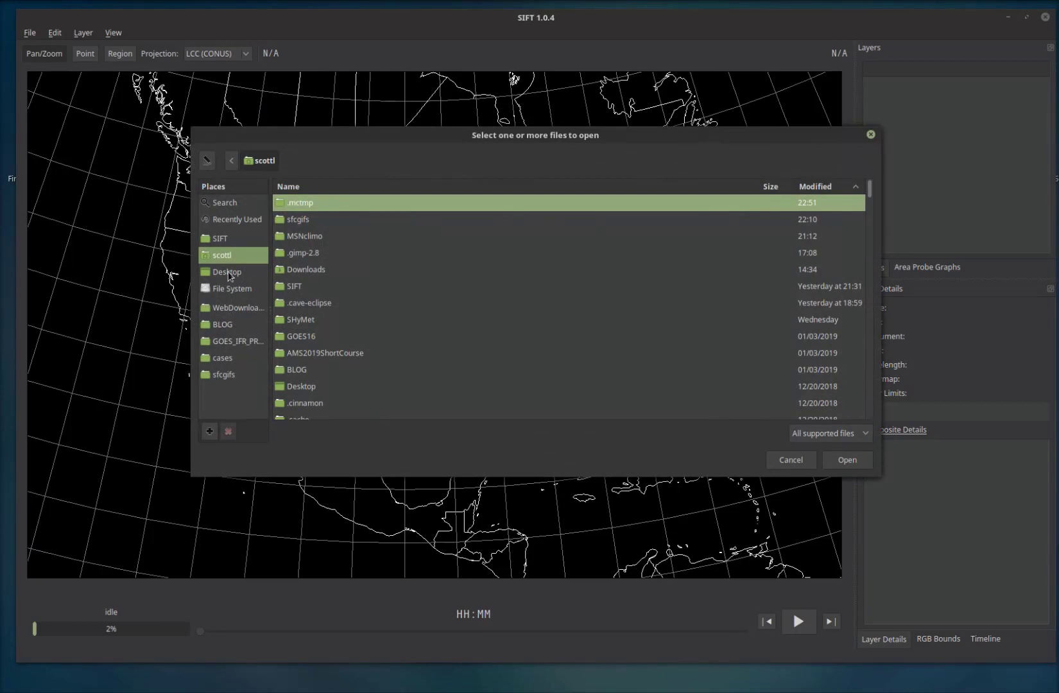
pyautogui.click(232, 240)
pyautogui.click(293, 160)
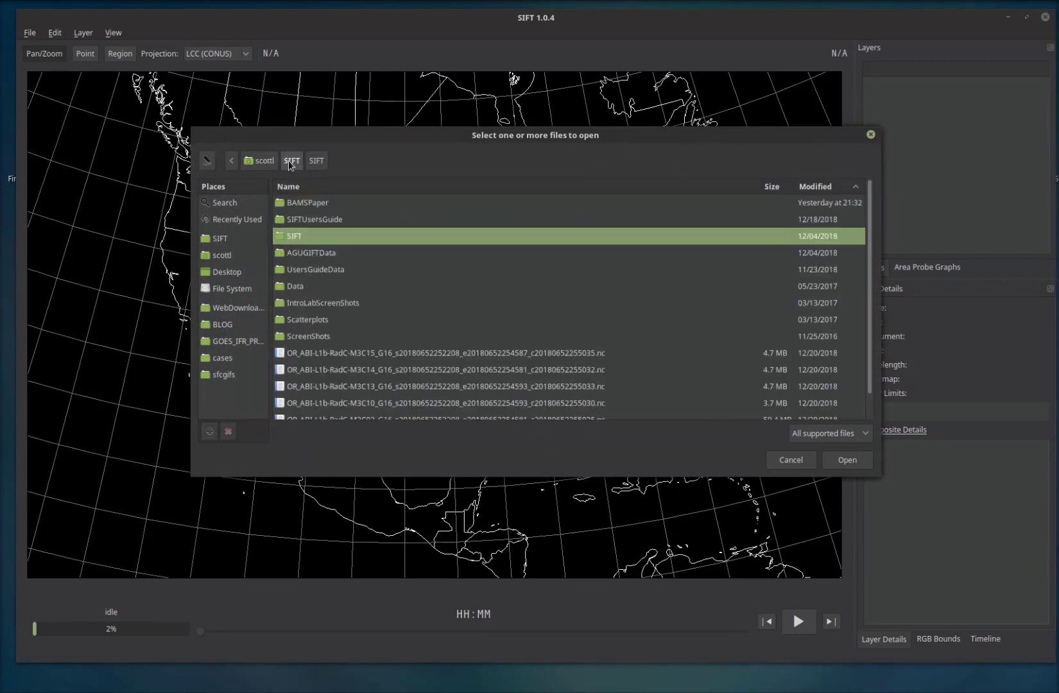
pyautogui.click(345, 354)
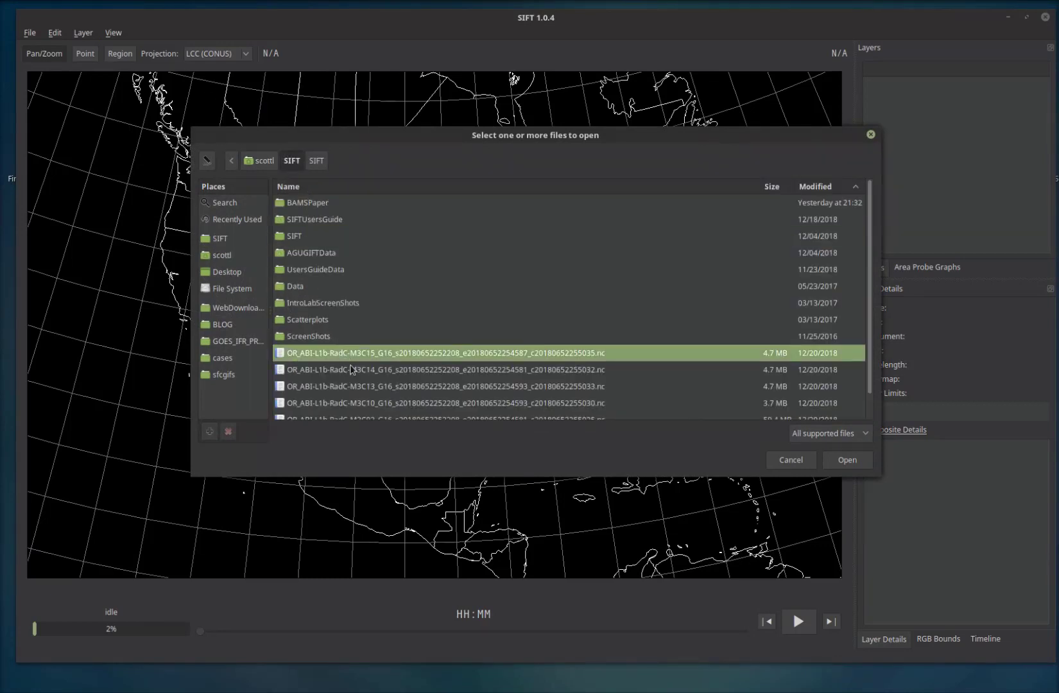
pyautogui.keyDown('ctrl'); pyautogui.click(359, 386); pyautogui.keyUp('ctrl')
pyautogui.scroll(-1, 401, 346)
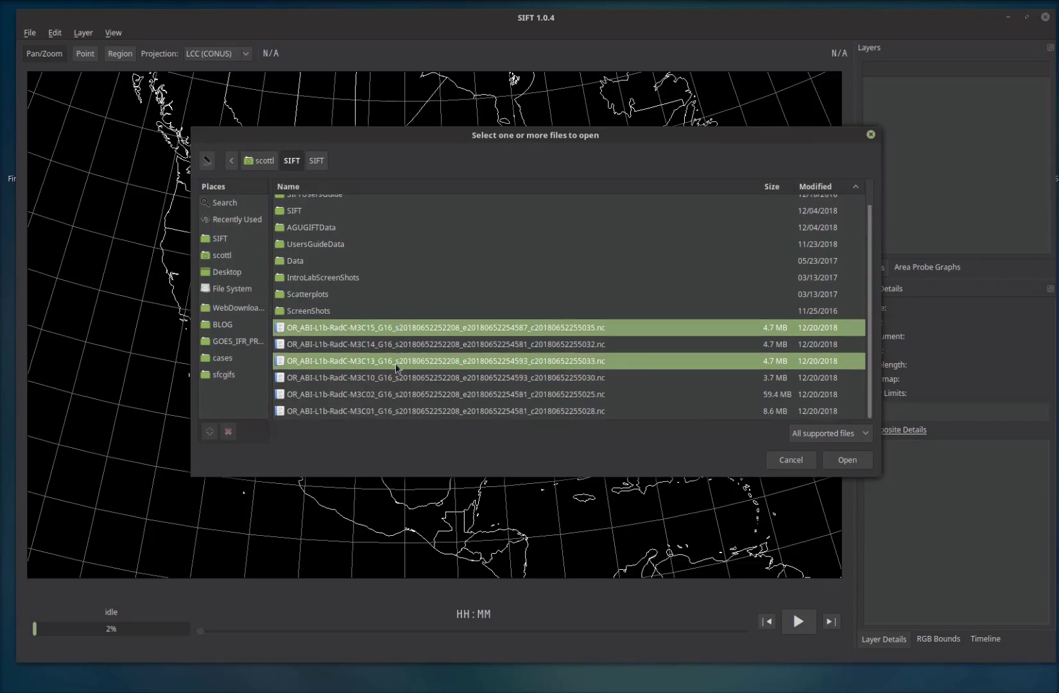
pyautogui.keyDown('ctrl'); pyautogui.click(379, 398); pyautogui.keyUp('ctrl')
pyautogui.keyDown('ctrl'); pyautogui.click(417, 414); pyautogui.keyUp('ctrl')
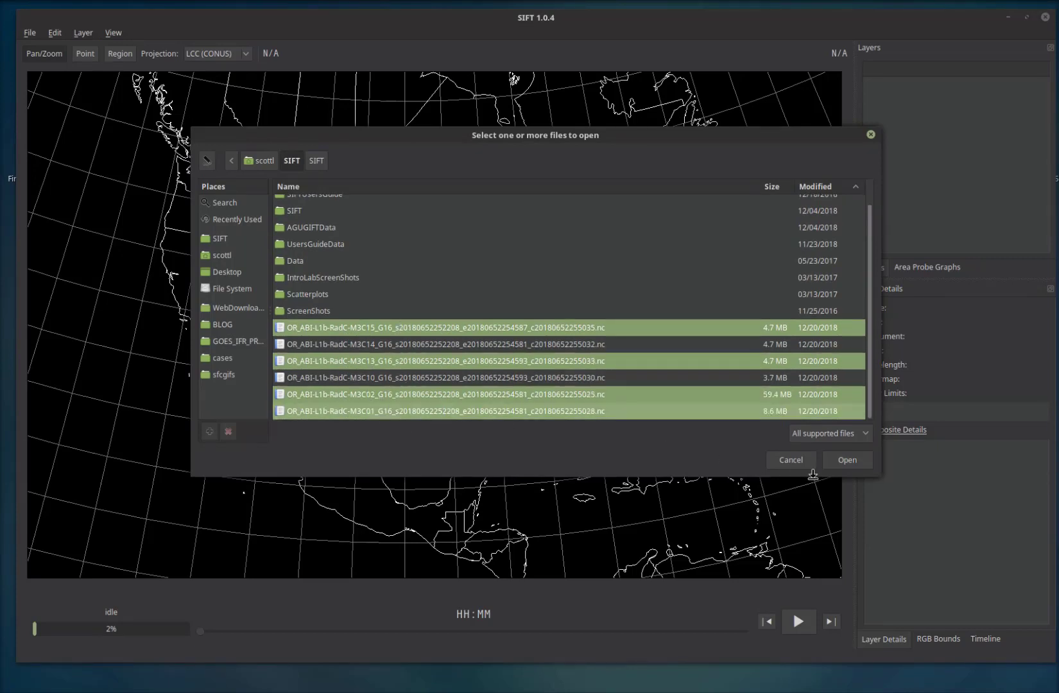
pyautogui.click(846, 461)
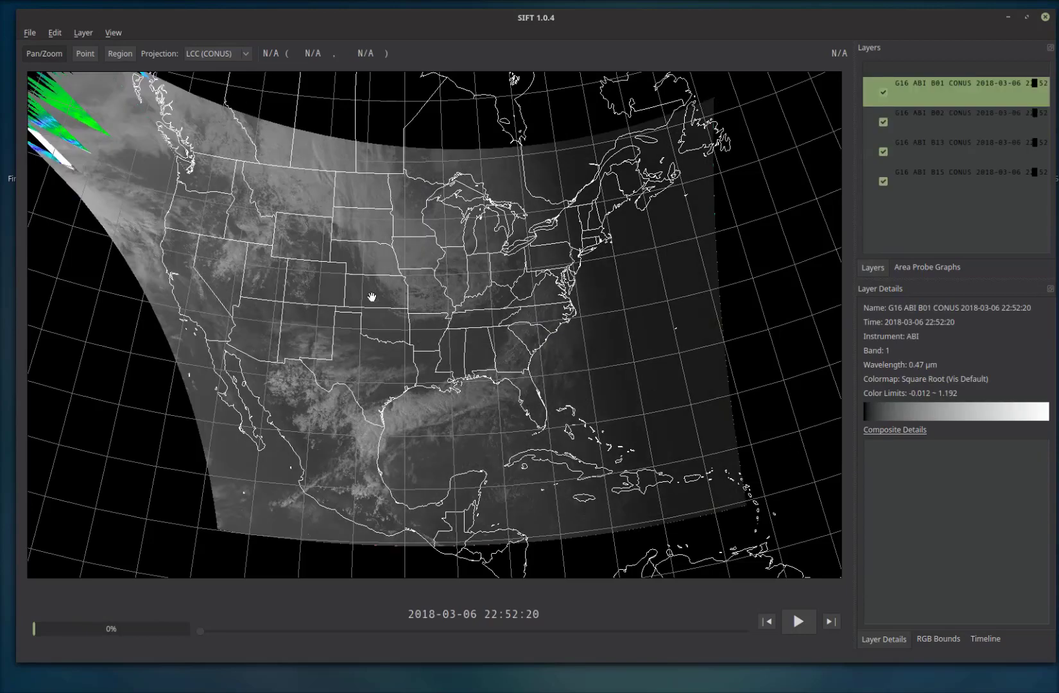
# - Switch the map projection to GOES East
pyautogui.scroll(5, 354, 280)
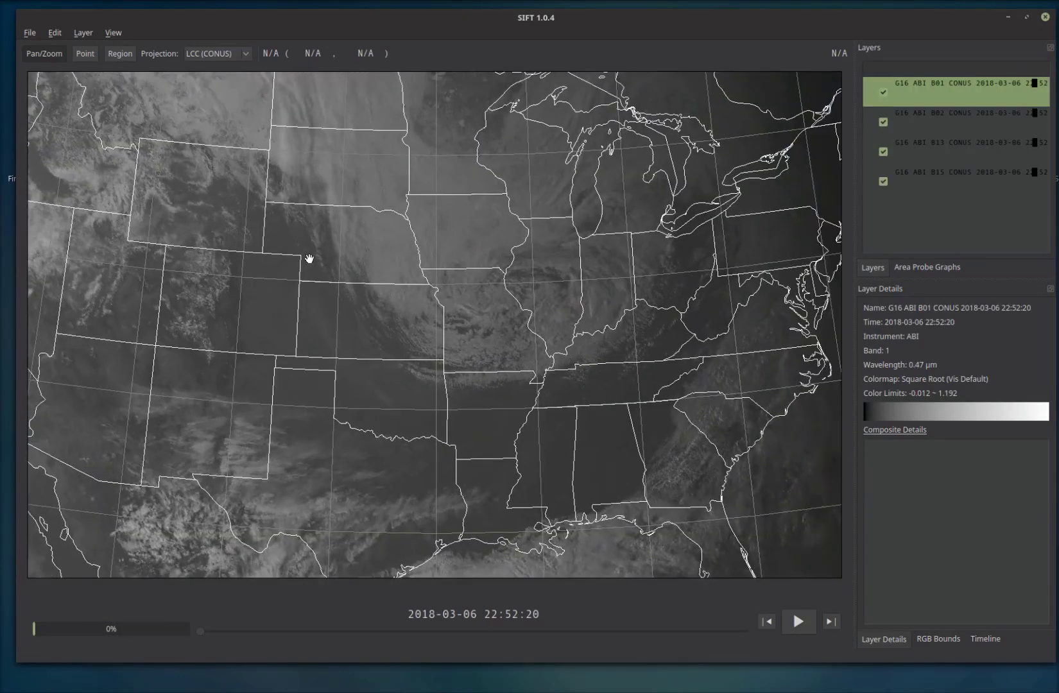
pyautogui.scroll(4, 309, 258)
pyautogui.moveTo(300, 258); pyautogui.dragTo(460, 187)
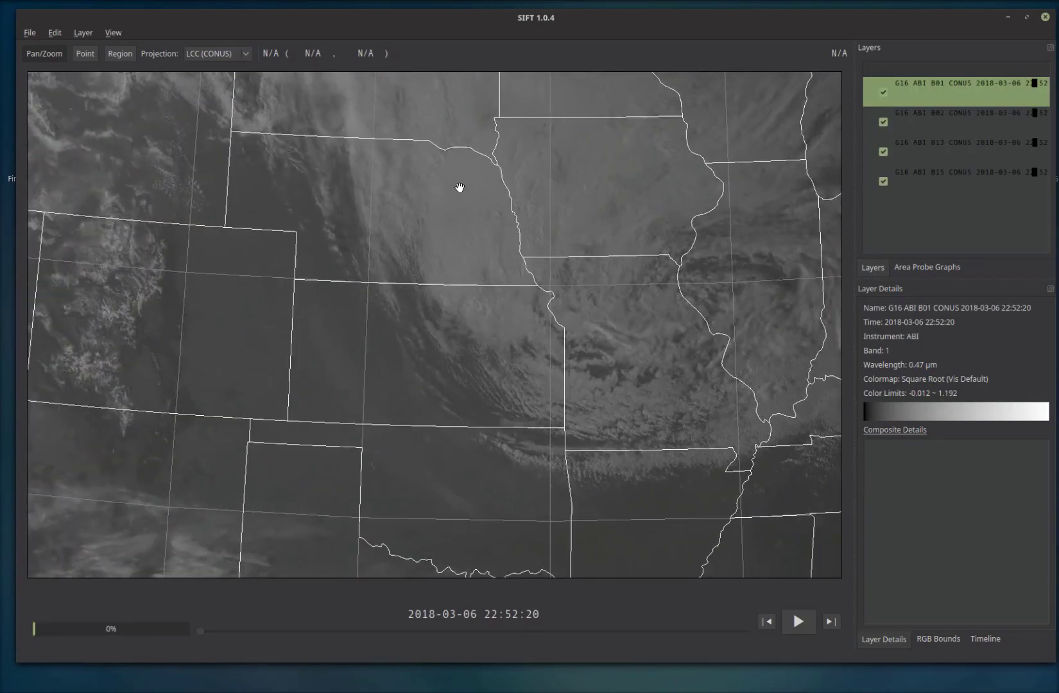
pyautogui.click(208, 57)
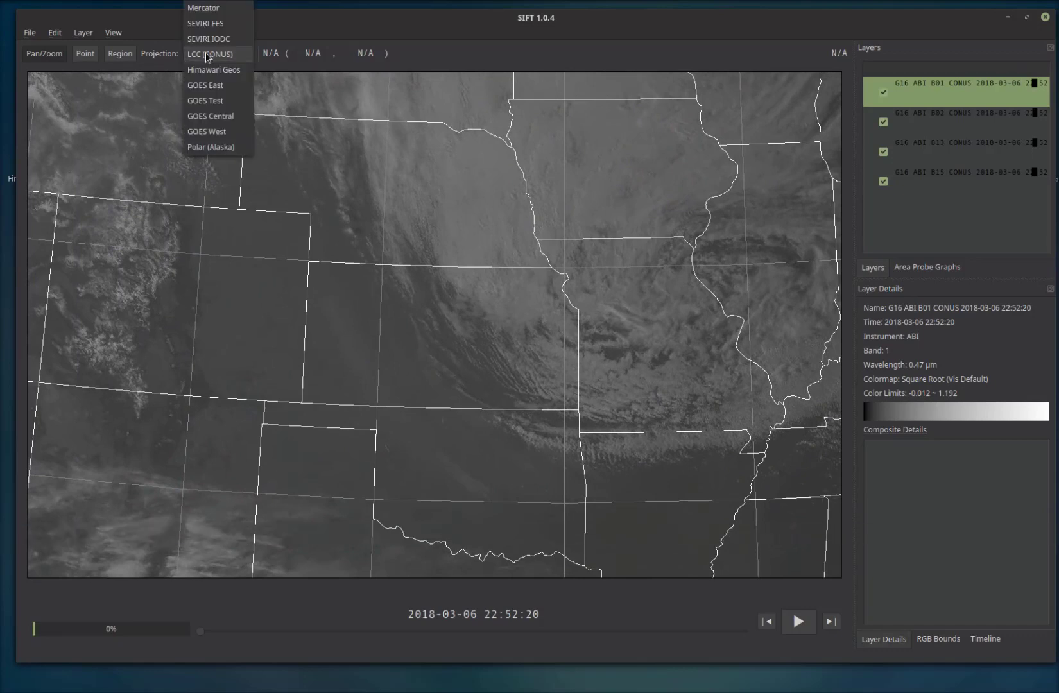
pyautogui.click(209, 86)
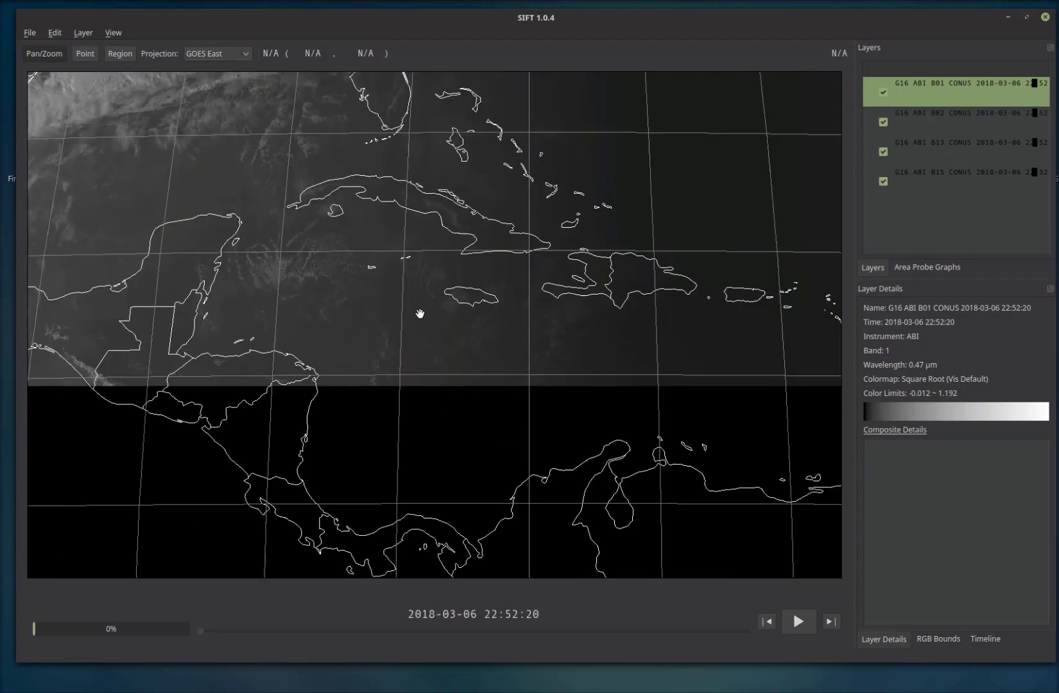
# - Place a point probe in western Kansas at about 100.78 W, 38.27 N
pyautogui.moveTo(420, 314); pyautogui.dragTo(601, 511)
pyautogui.moveTo(310, 165); pyautogui.dragTo(449, 390)
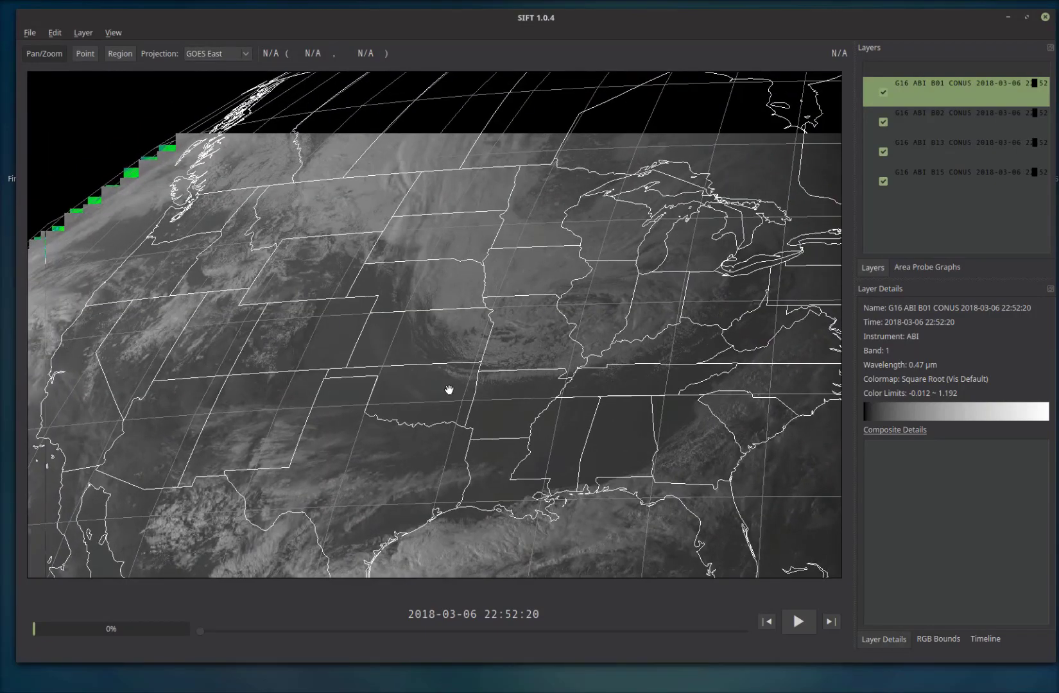
pyautogui.scroll(3, 449, 390)
pyautogui.moveTo(376, 320); pyautogui.dragTo(459, 315)
pyautogui.scroll(2, 493, 339)
pyautogui.scroll(2, 494, 339)
pyautogui.scroll(-2, 470, 330)
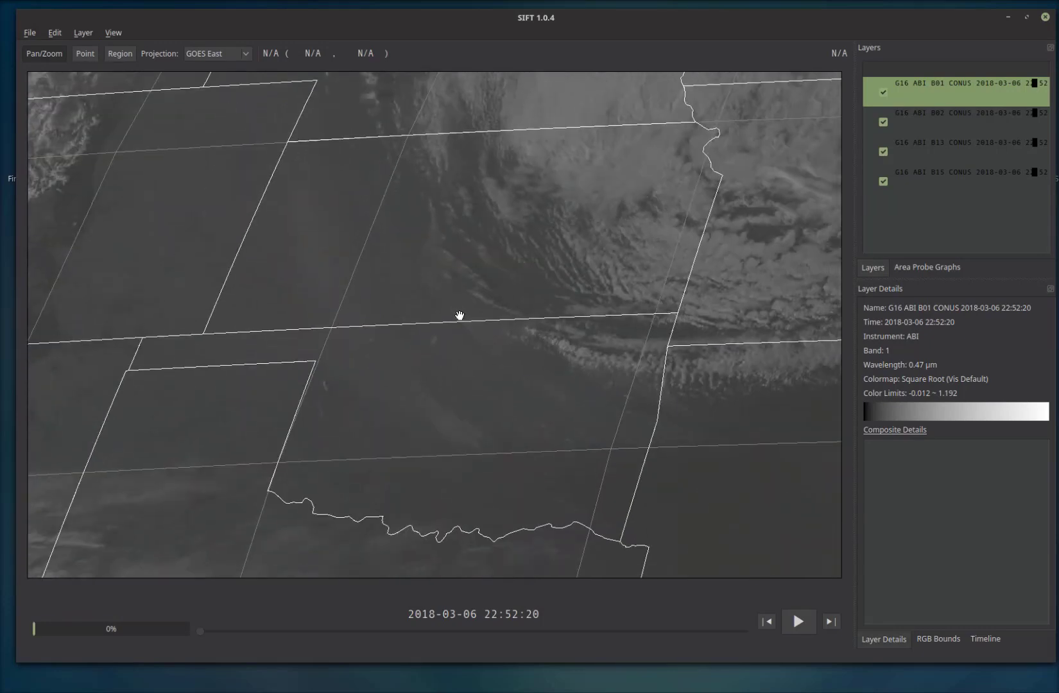
pyautogui.rightClick(314, 248)
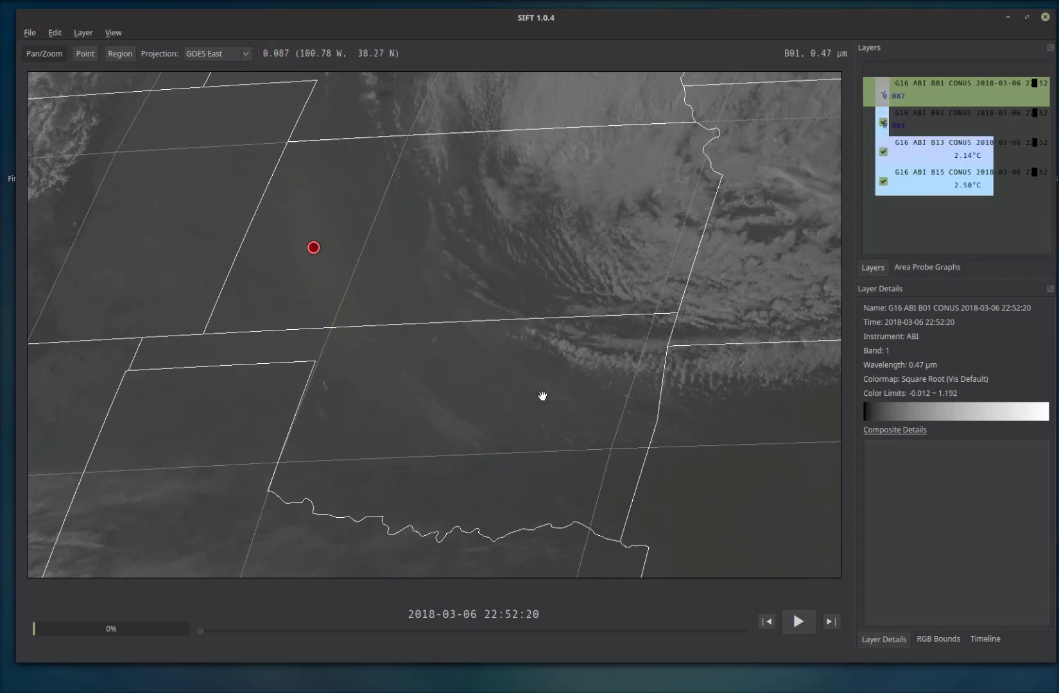
# - Animate through the loaded layers and slow the animation to 0.9 fps
pyautogui.click(800, 620)
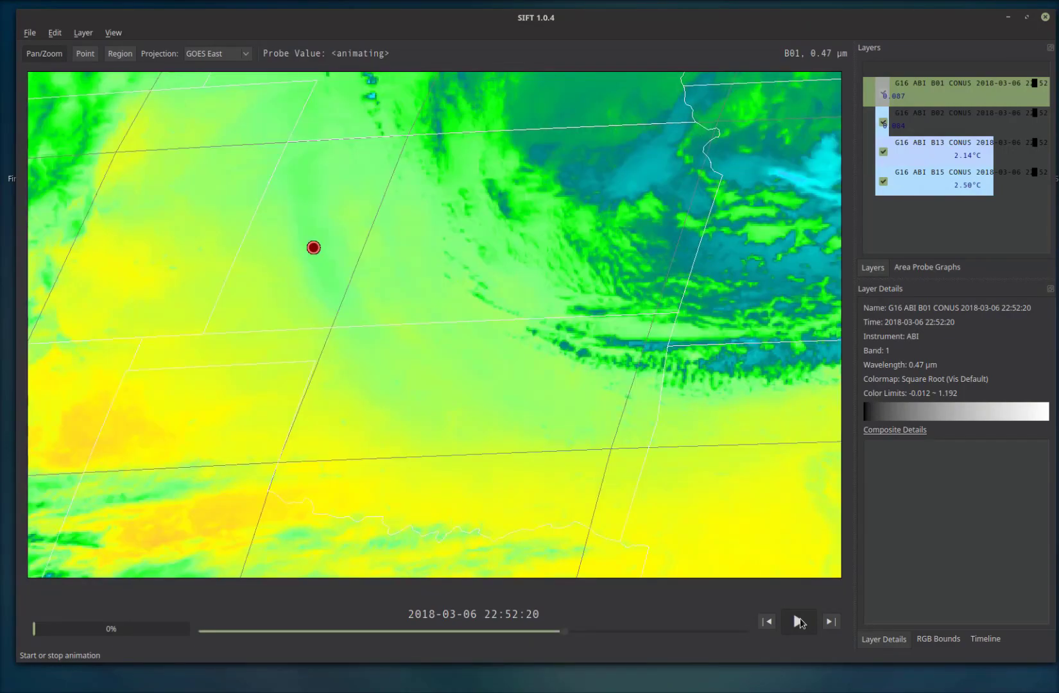
pyautogui.rightClick(801, 619)
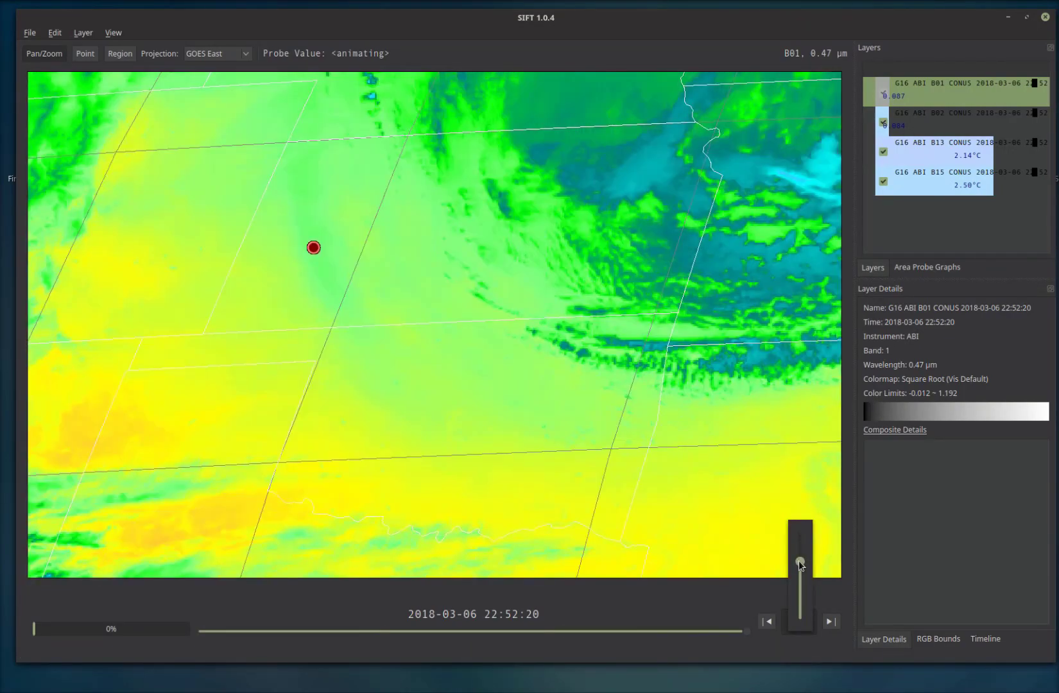
pyautogui.moveTo(799, 561); pyautogui.dragTo(800, 615)
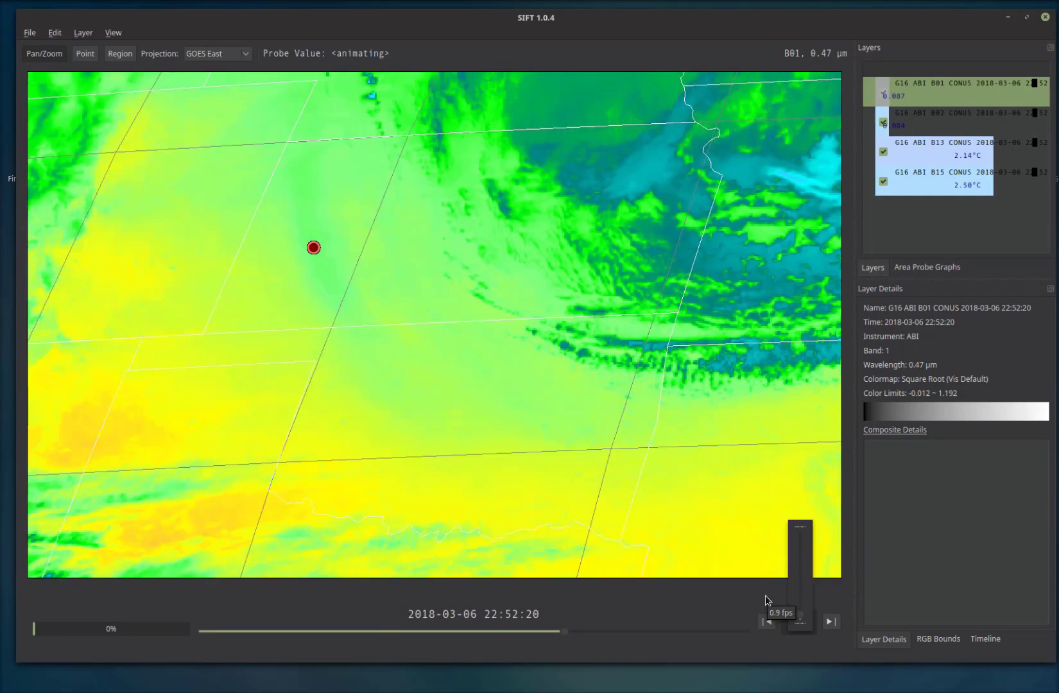
pyautogui.click(765, 596)
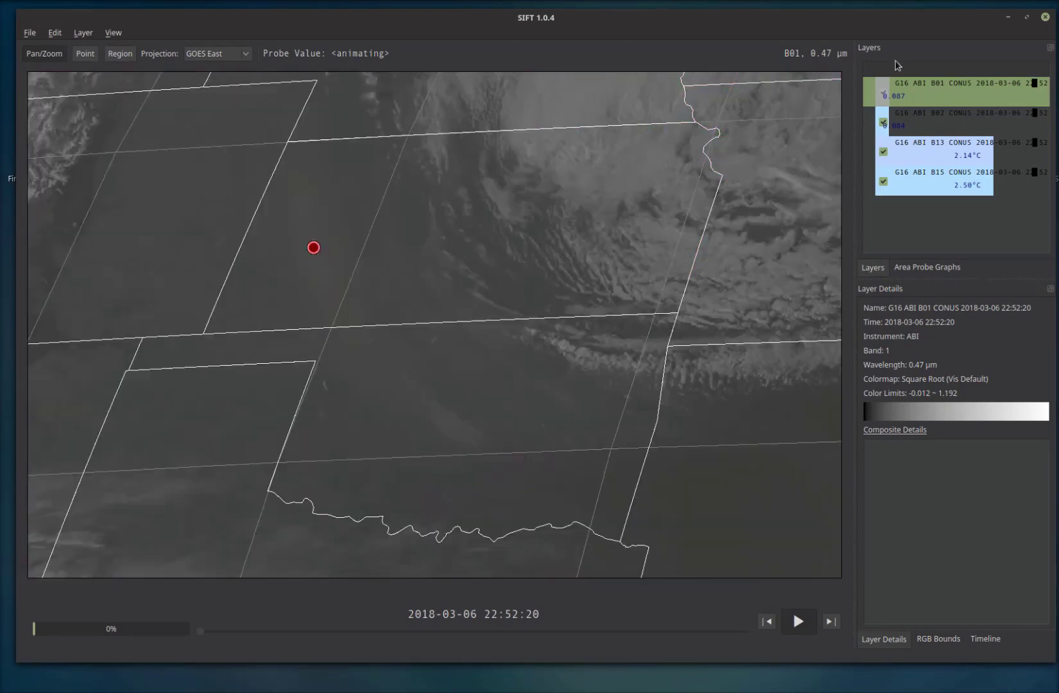
# - Float the Layers panel over the map, widen it to fit the full layer names, and stop the animation on the B01 layer
pyautogui.moveTo(904, 51); pyautogui.dragTo(726, 101)
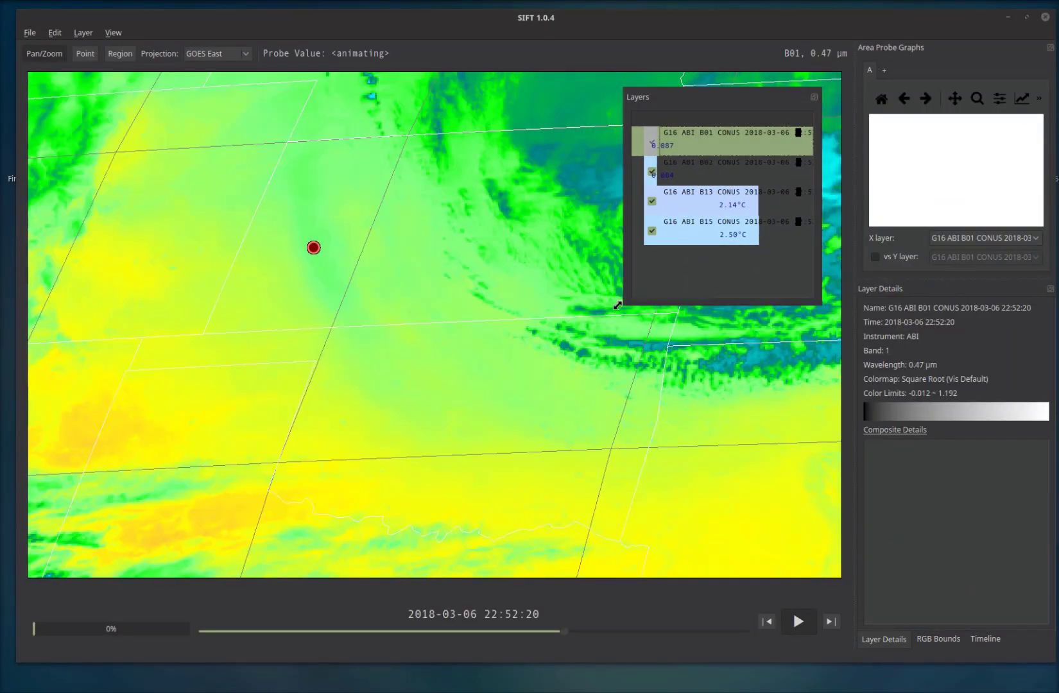
pyautogui.moveTo(623, 303); pyautogui.dragTo(458, 264)
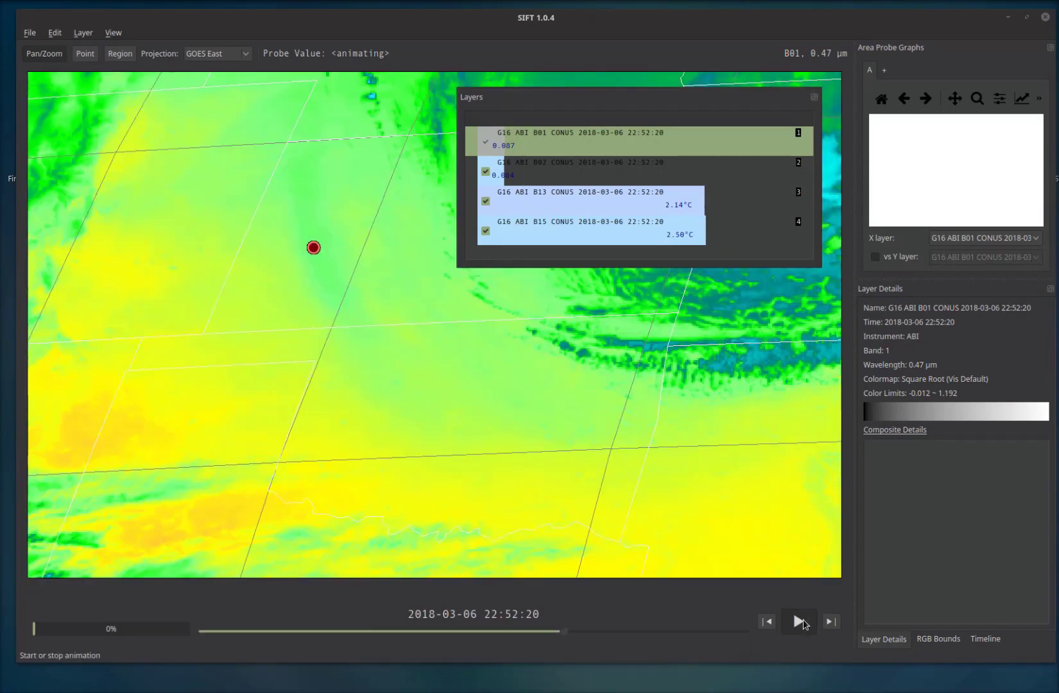
pyautogui.click(804, 623)
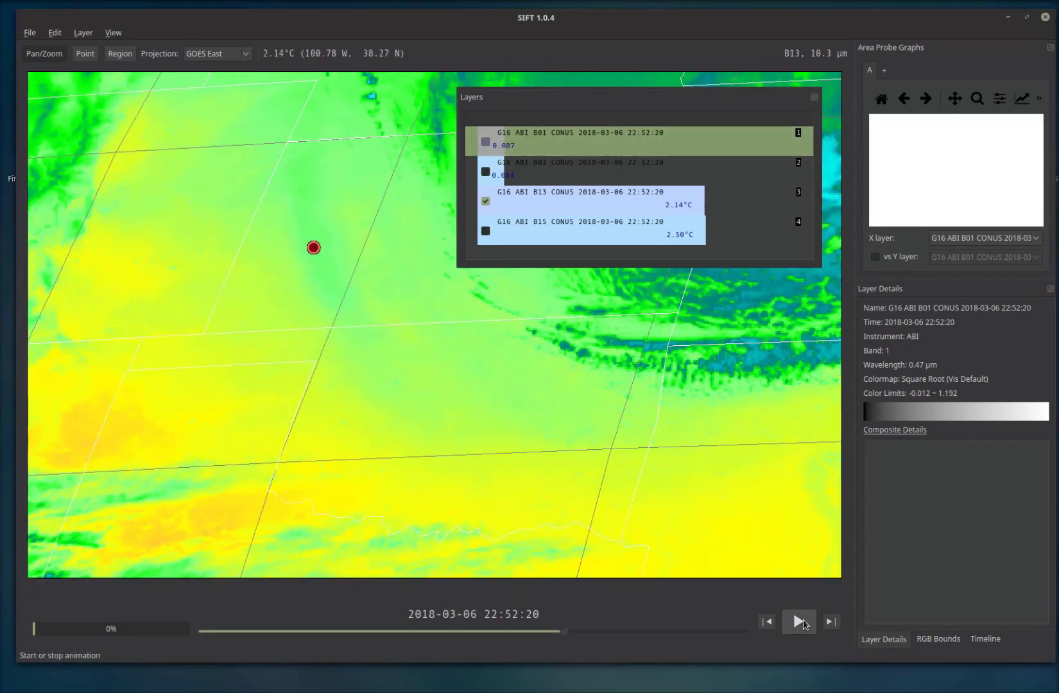
pyautogui.click(803, 620)
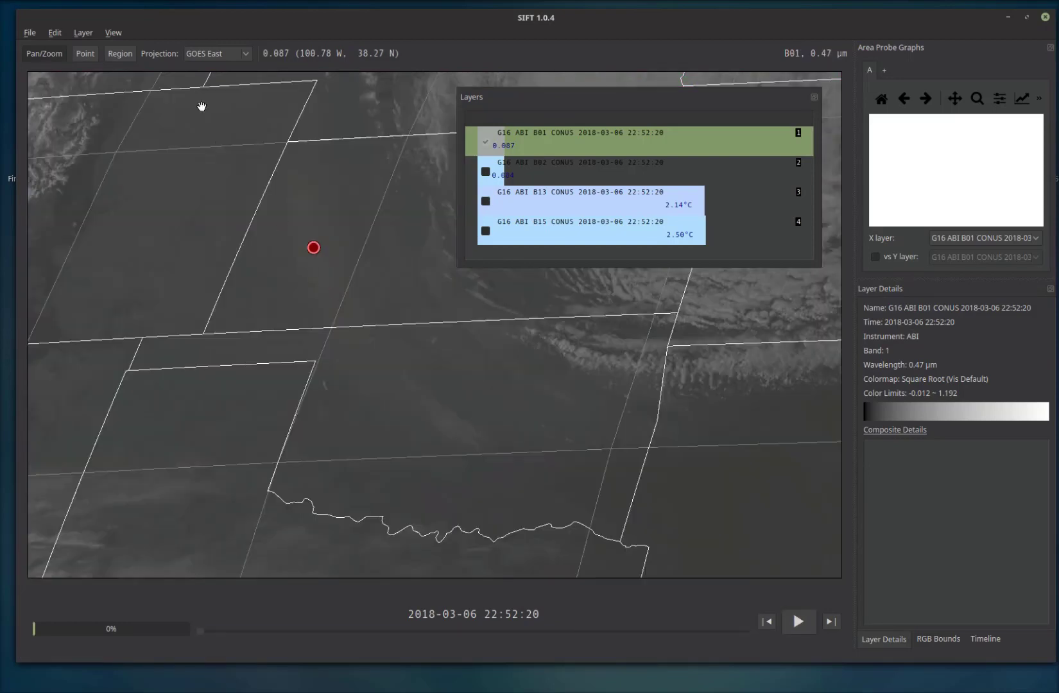
# - Create an algebraic layer named Split Window Difference using the Difference operation with x as B13 and y as B15
pyautogui.click(81, 33)
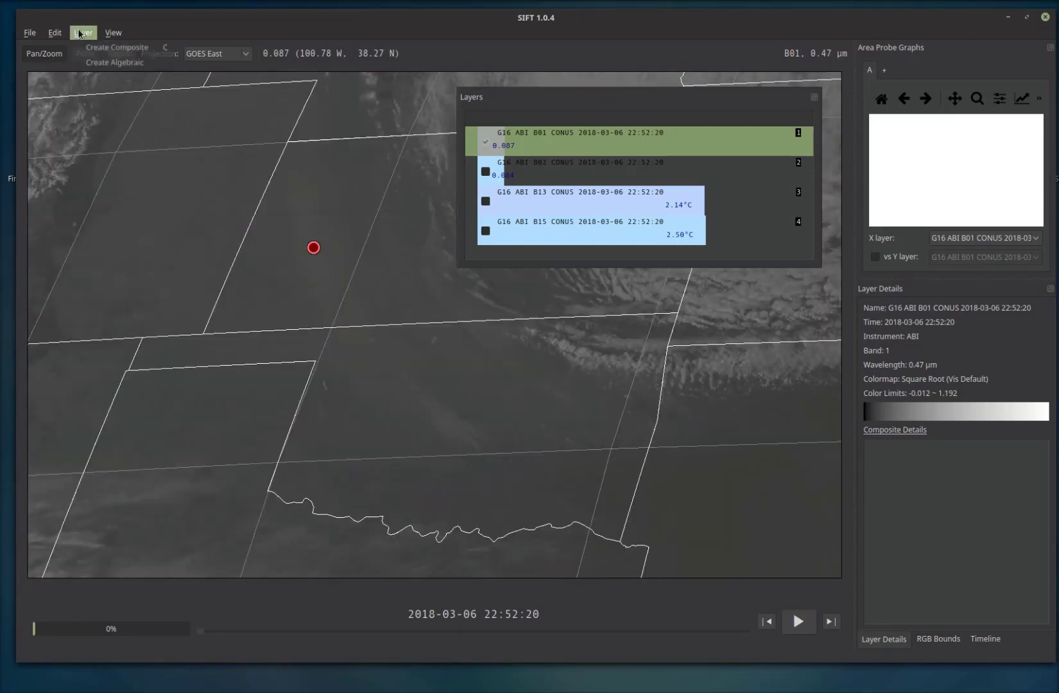
pyautogui.click(88, 63)
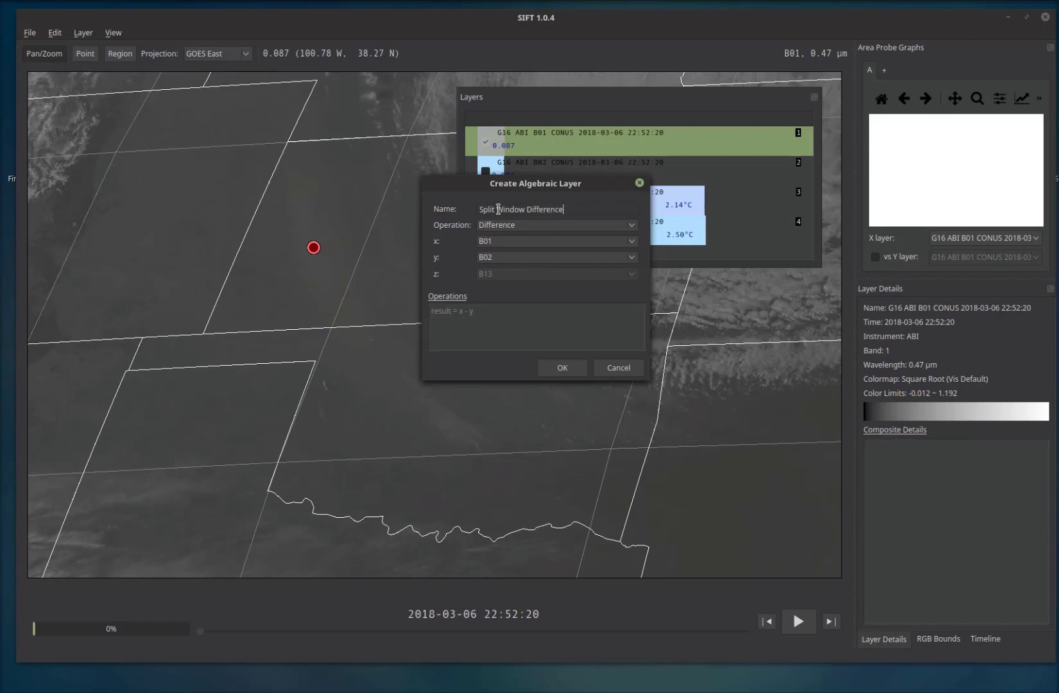
pyautogui.click(506, 244)
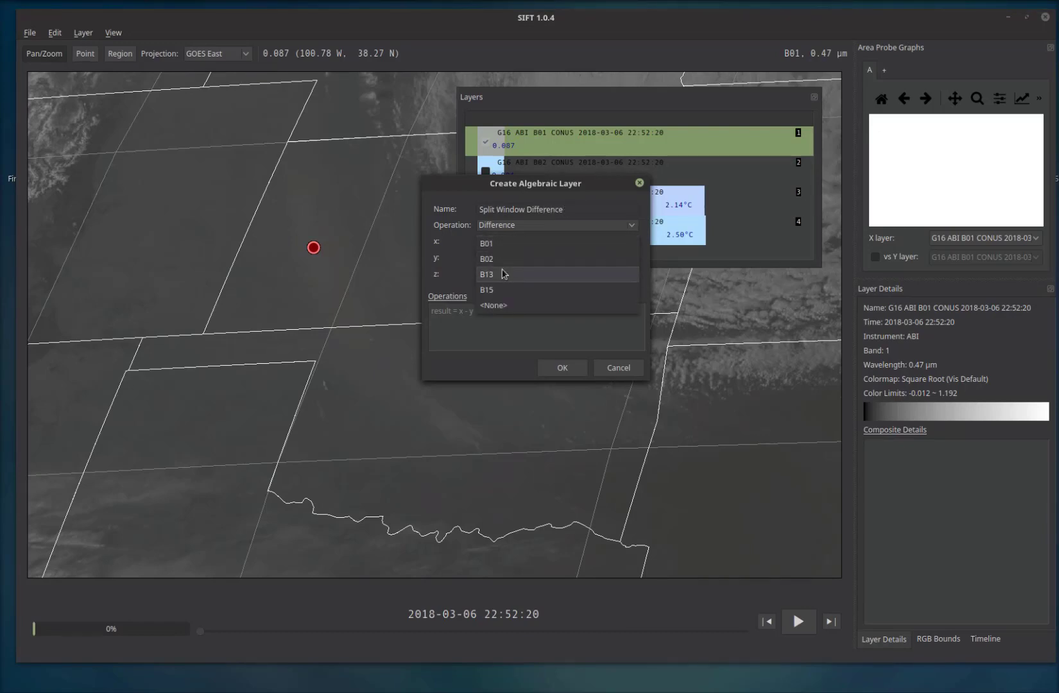
pyautogui.click(503, 274)
pyautogui.click(502, 257)
pyautogui.click(501, 290)
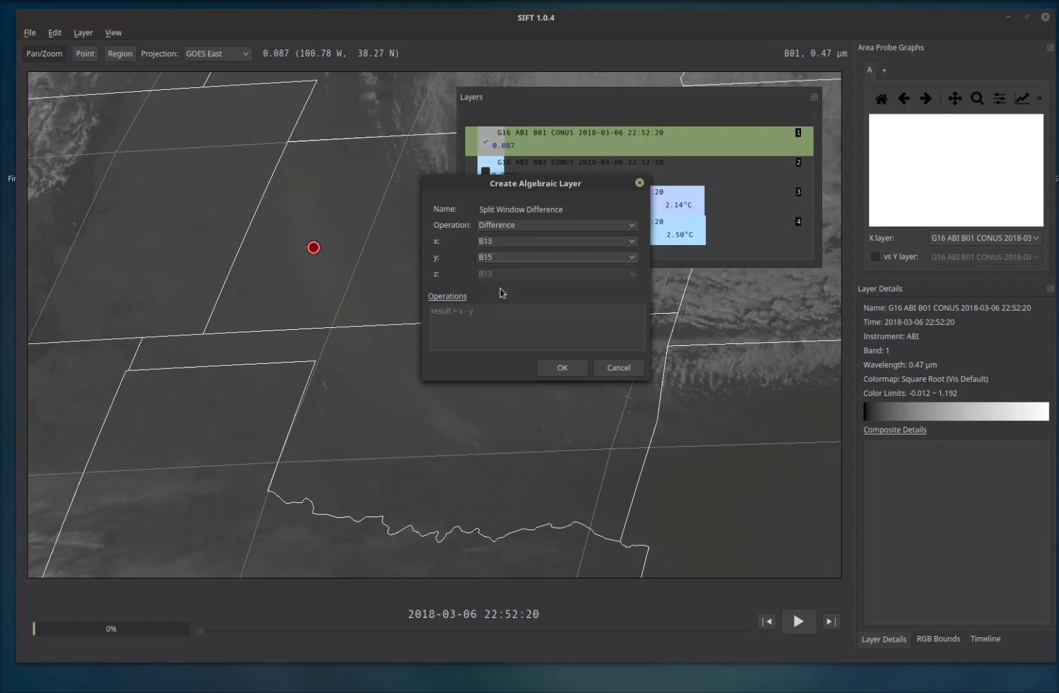
pyautogui.click(563, 370)
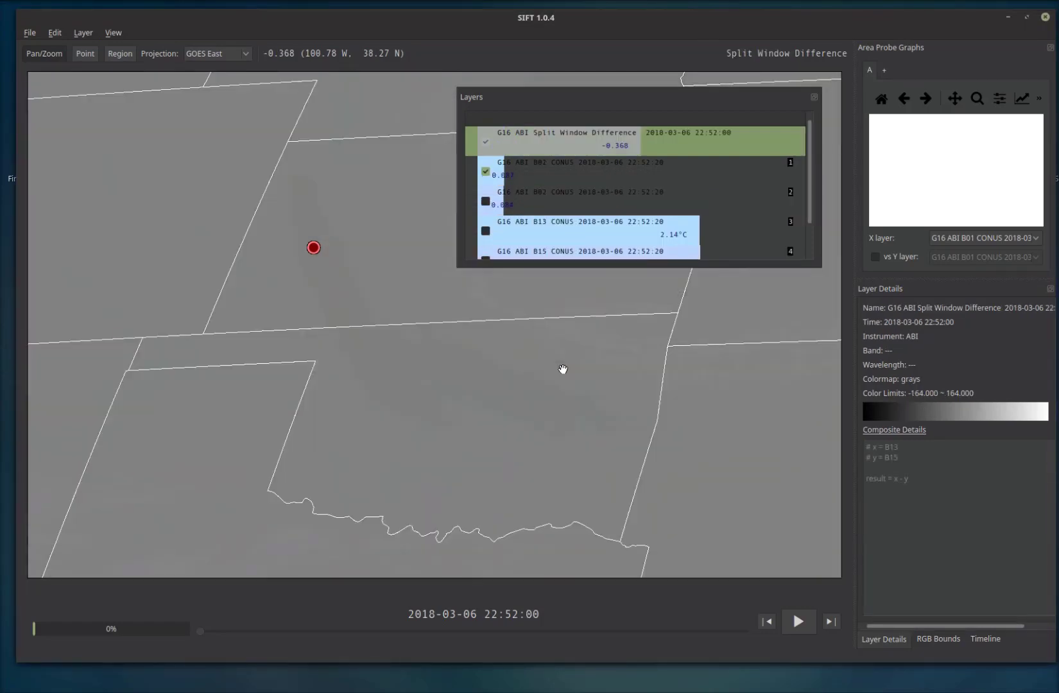
# - Change the Split Window Difference layer's colormap to Dust and Moisture Split Window
pyautogui.rightClick(630, 145)
pyautogui.click(641, 134)
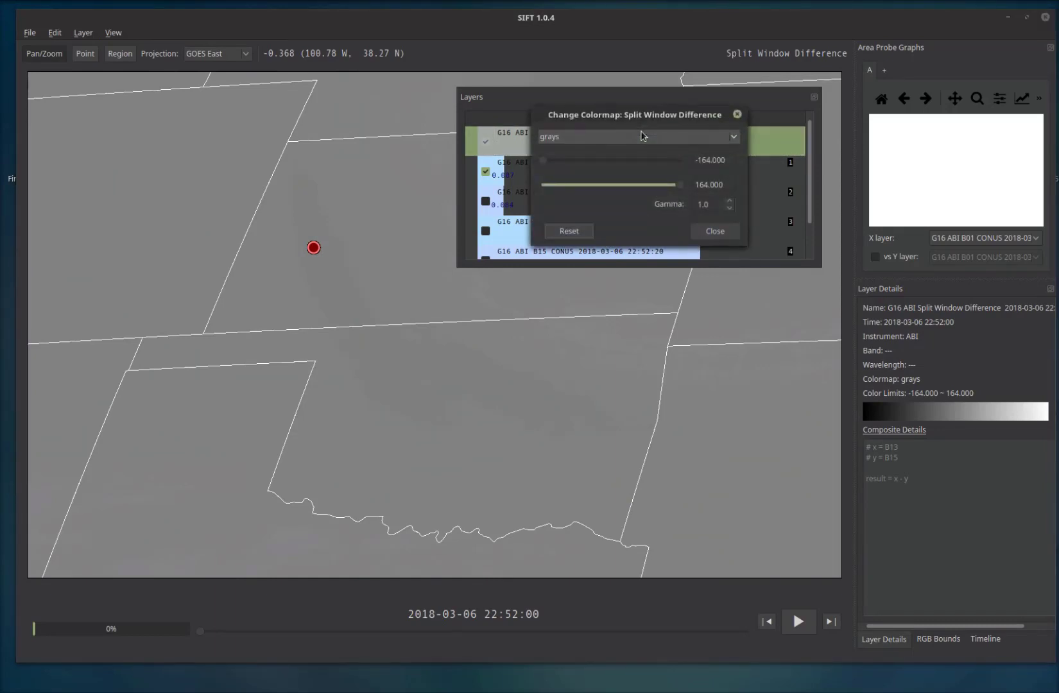
pyautogui.click(733, 138)
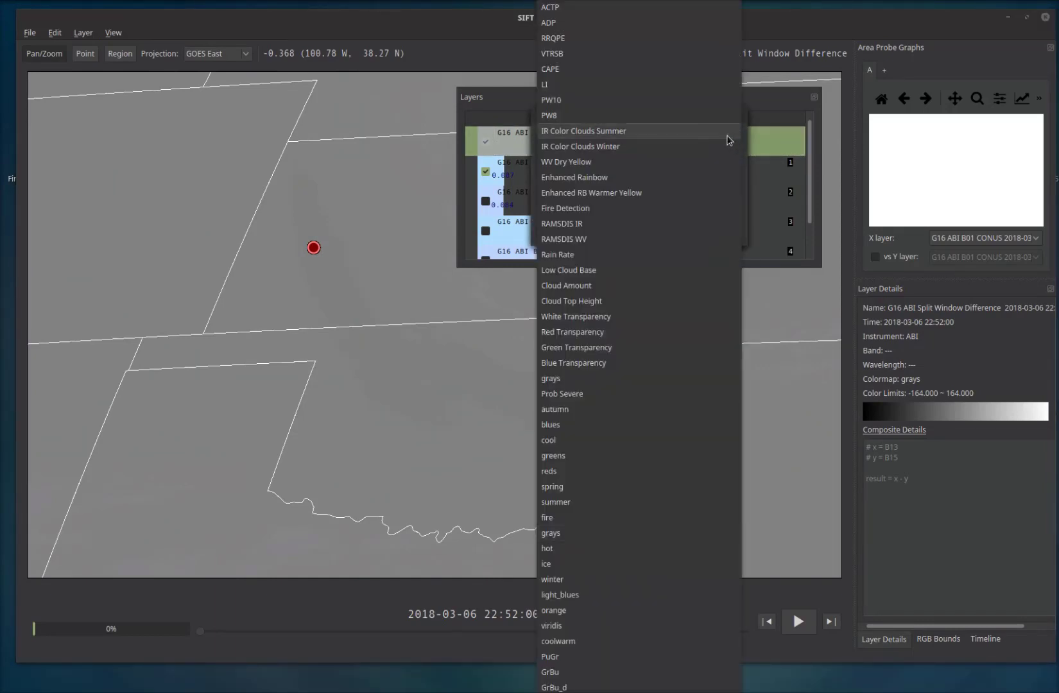
pyautogui.scroll(5, 663, 5)
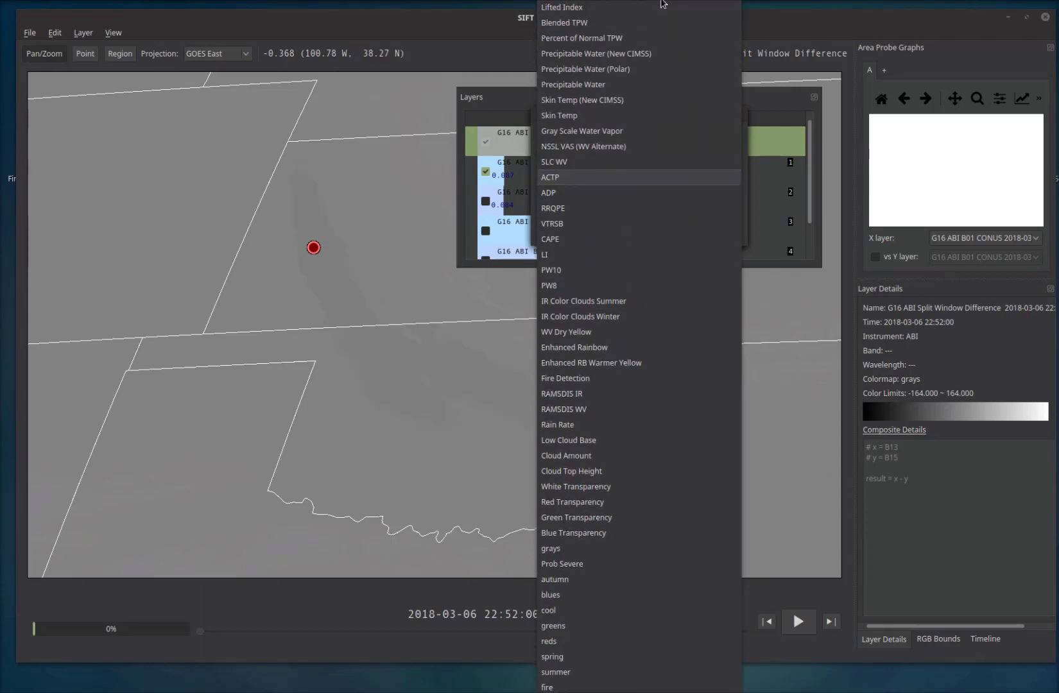
pyautogui.scroll(2, 663, 5)
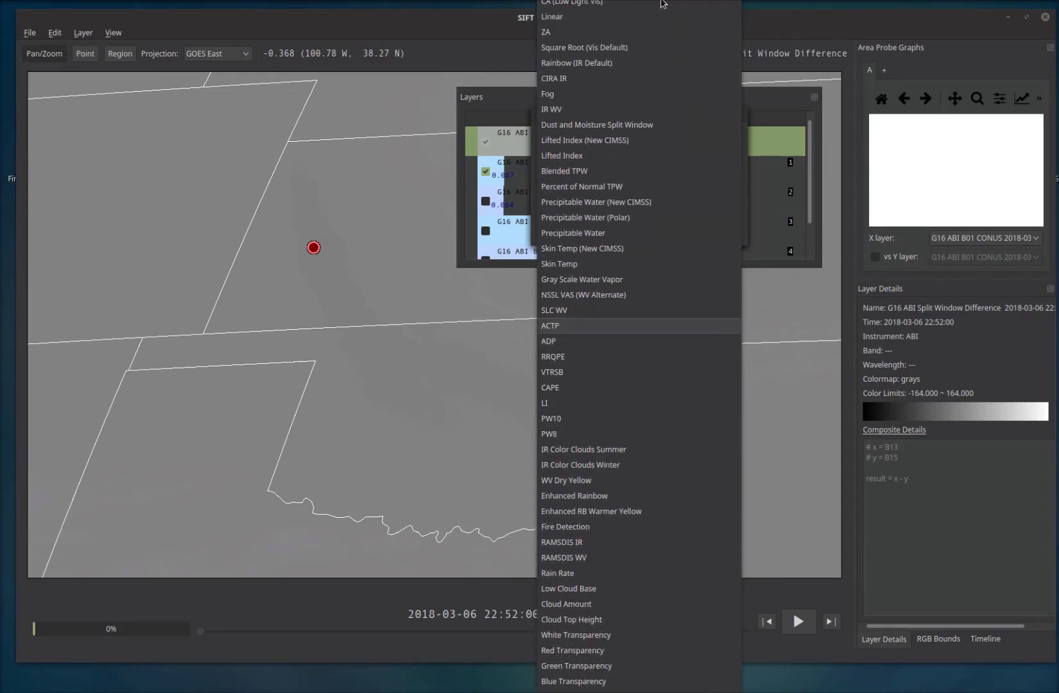
pyautogui.click(632, 125)
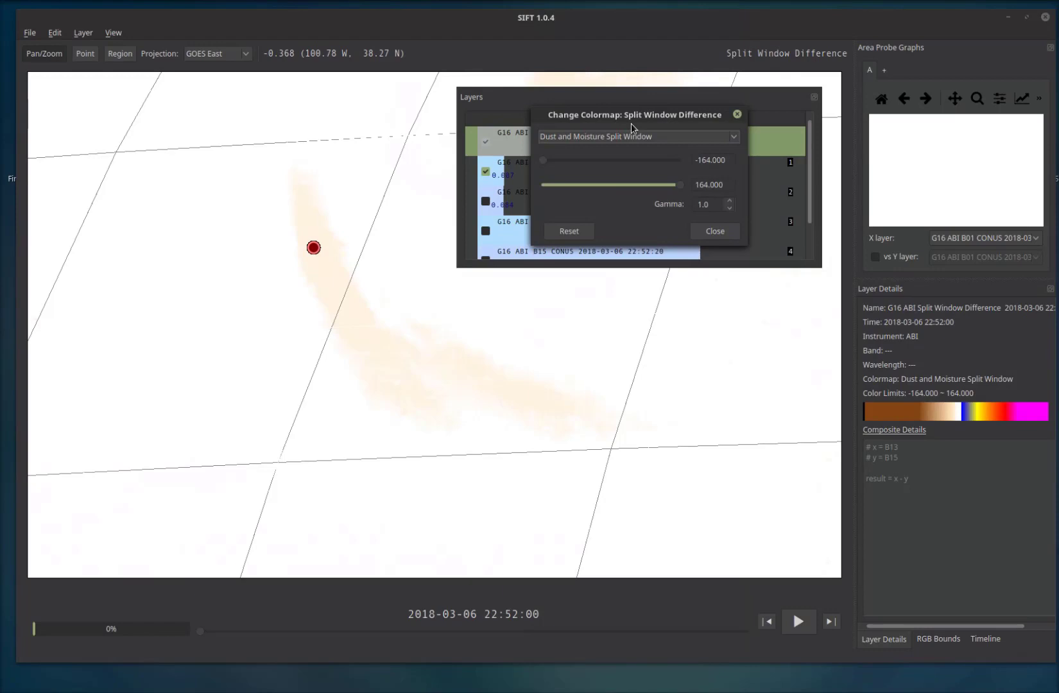
# - Set the Split Window Difference layer's color limits to a minimum of -6 and a maximum of 8
pyautogui.click(705, 161)
pyautogui.moveTo(704, 161); pyautogui.dragTo(673, 168)
pyautogui.write('-6')
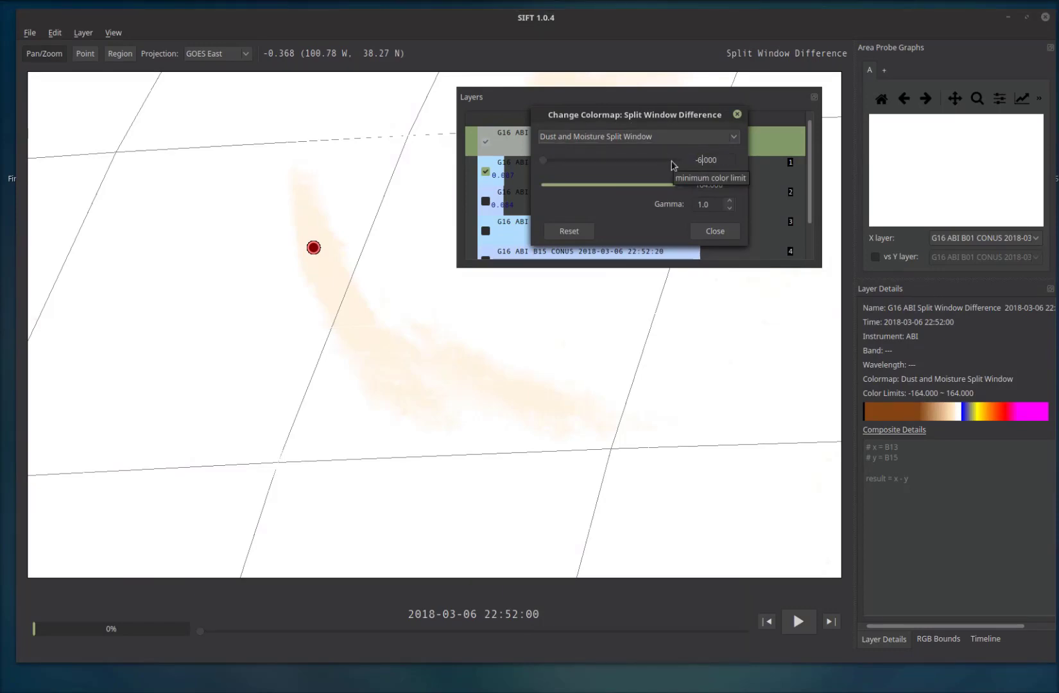
pyautogui.press('Tab')
pyautogui.press('Tab')
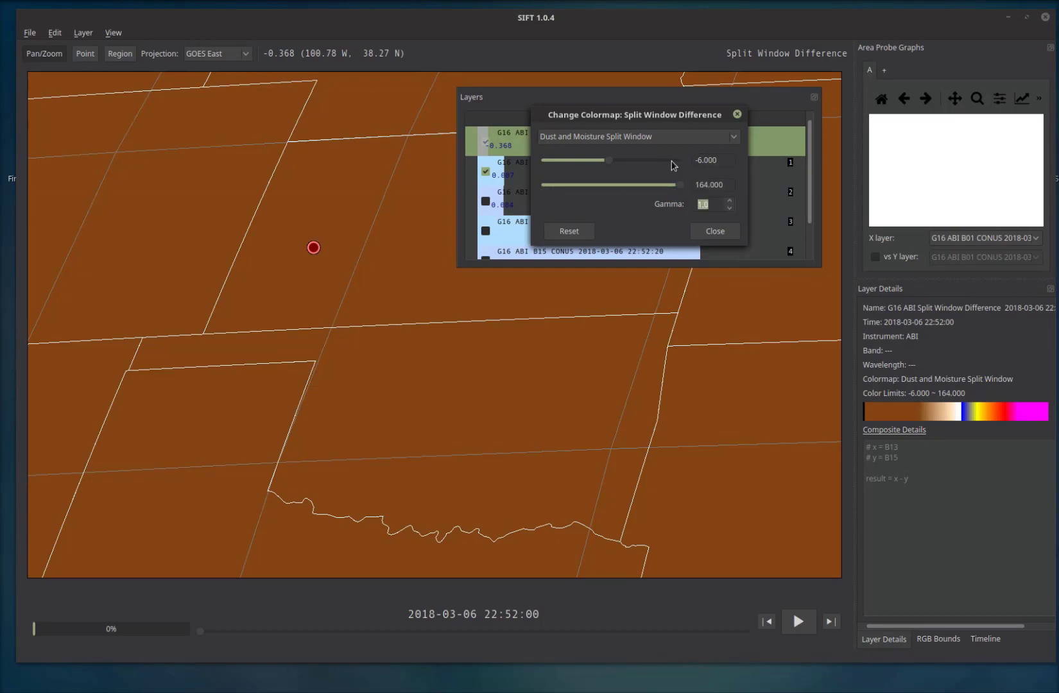
pyautogui.hotkey('shift', 'Tab')
pyautogui.write('8')
pyautogui.press('Return')
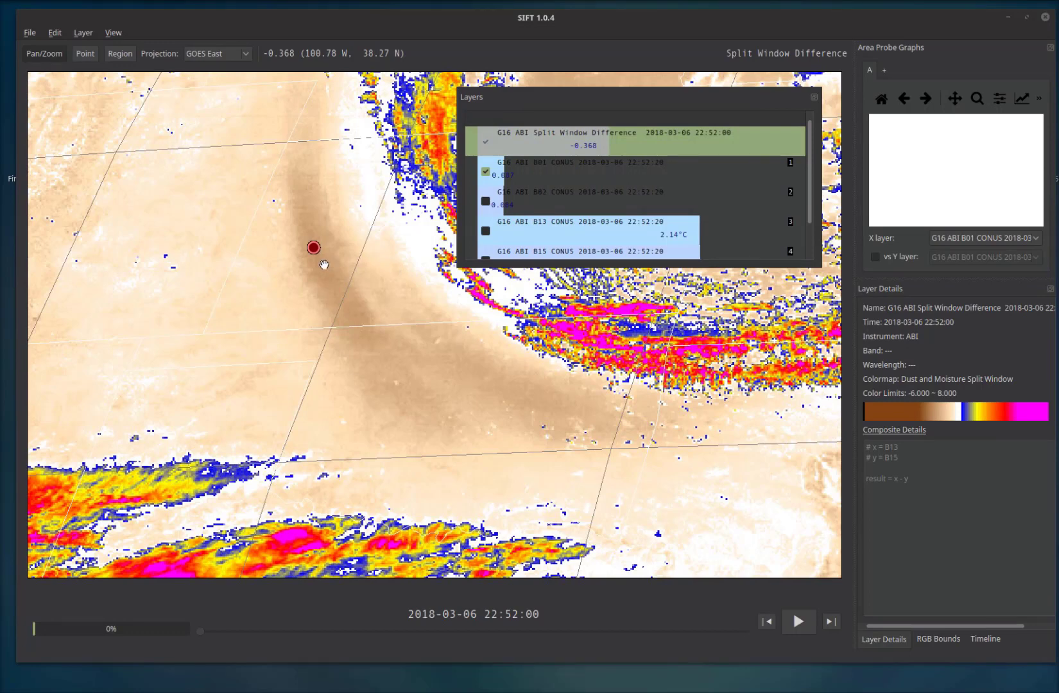
# - Move the point probe along the dark dust plume, placing it near 101.04 W, 38.56 N
pyautogui.click(338, 296)
pyautogui.click(306, 230)
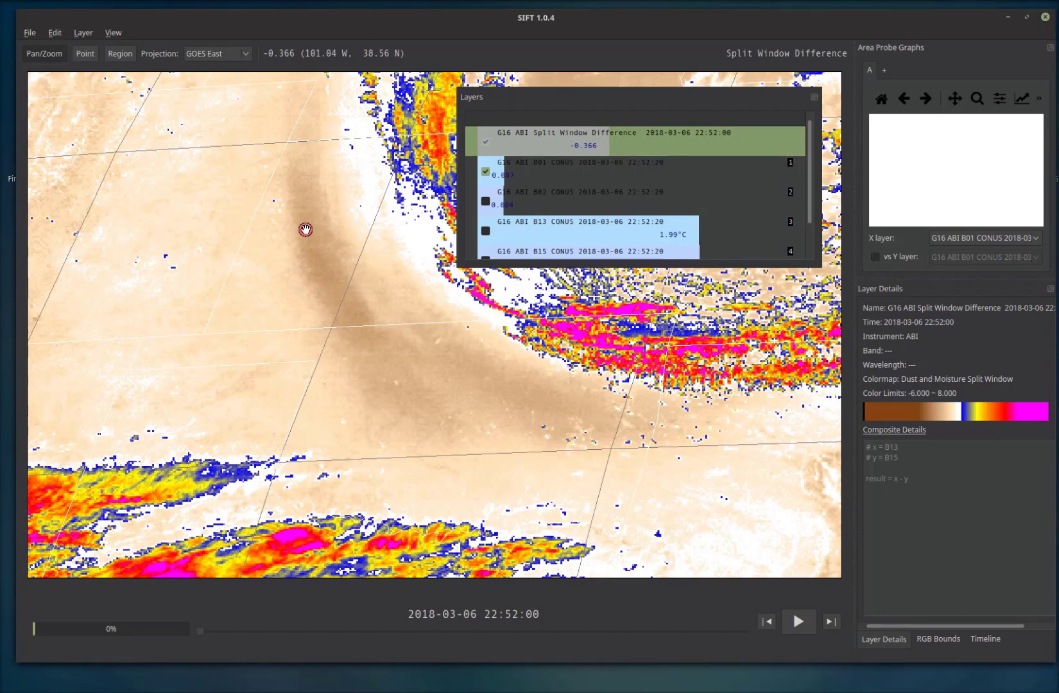
# - Draw a closed eight-point region probe polygon around the curved dark dust plume, enclosing the existing point probe
pyautogui.click(120, 55)
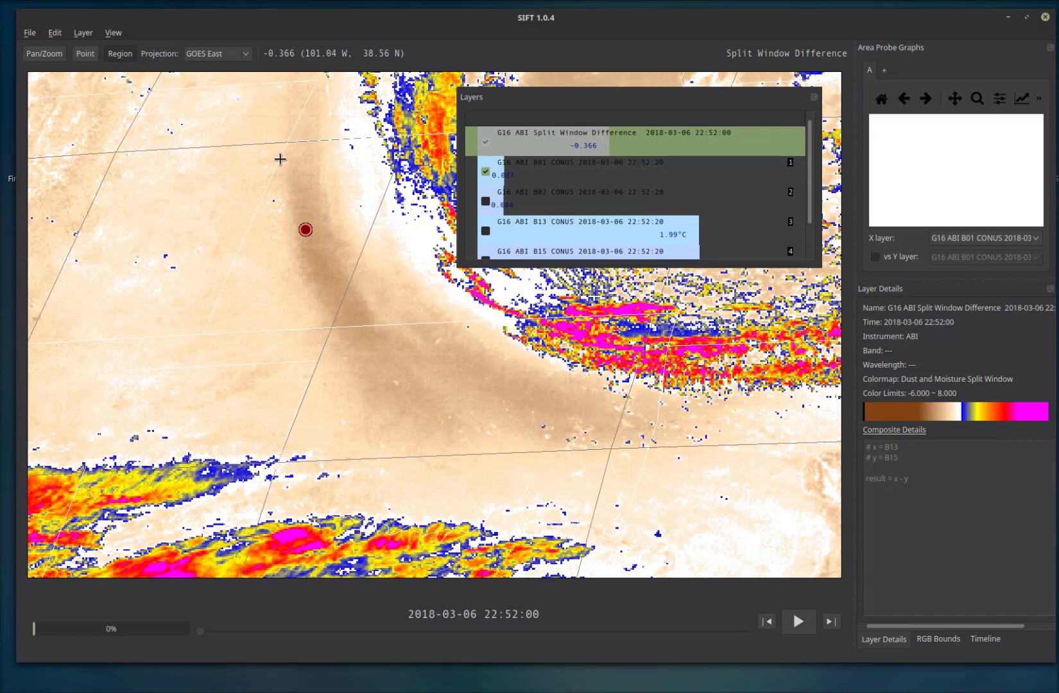
pyautogui.click(285, 159)
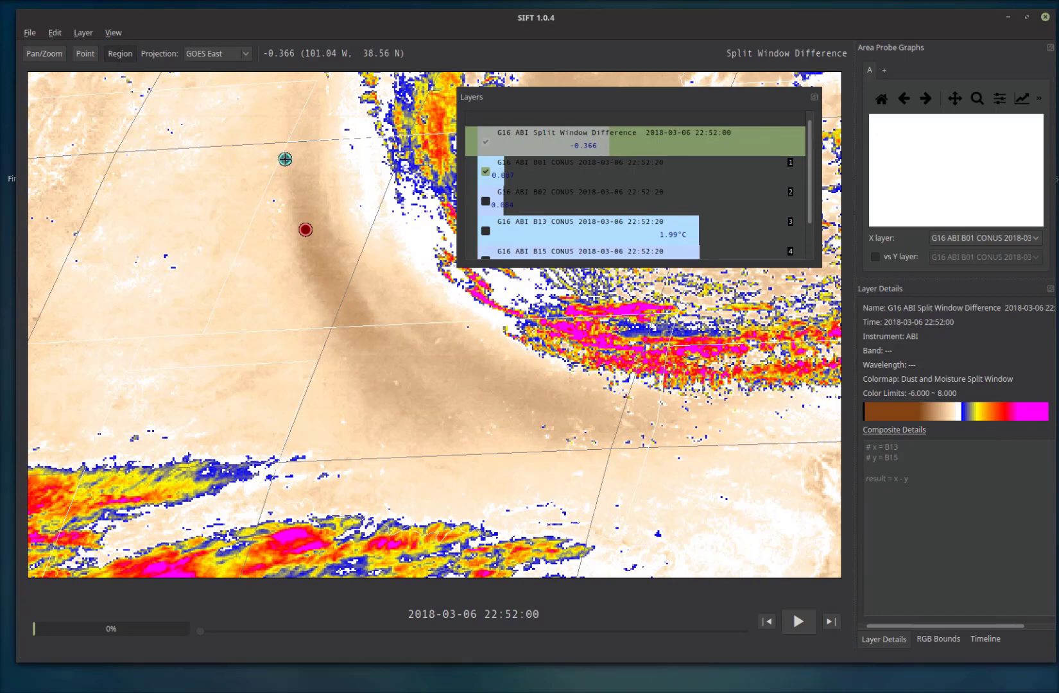
pyautogui.click(321, 159)
pyautogui.click(345, 243)
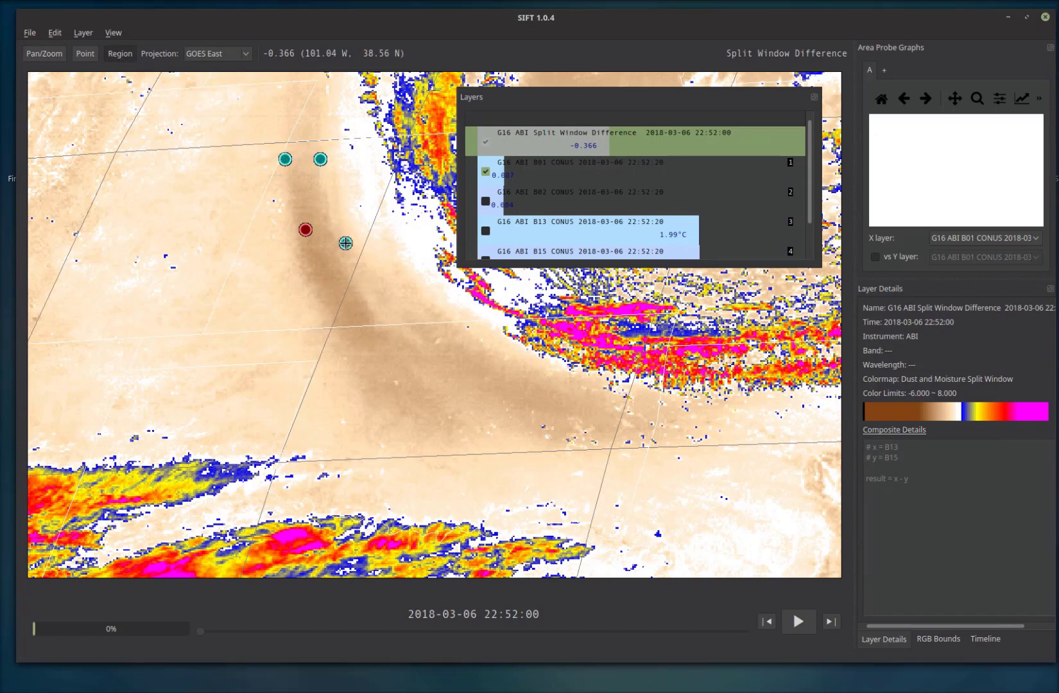
pyautogui.click(418, 330)
pyautogui.click(551, 384)
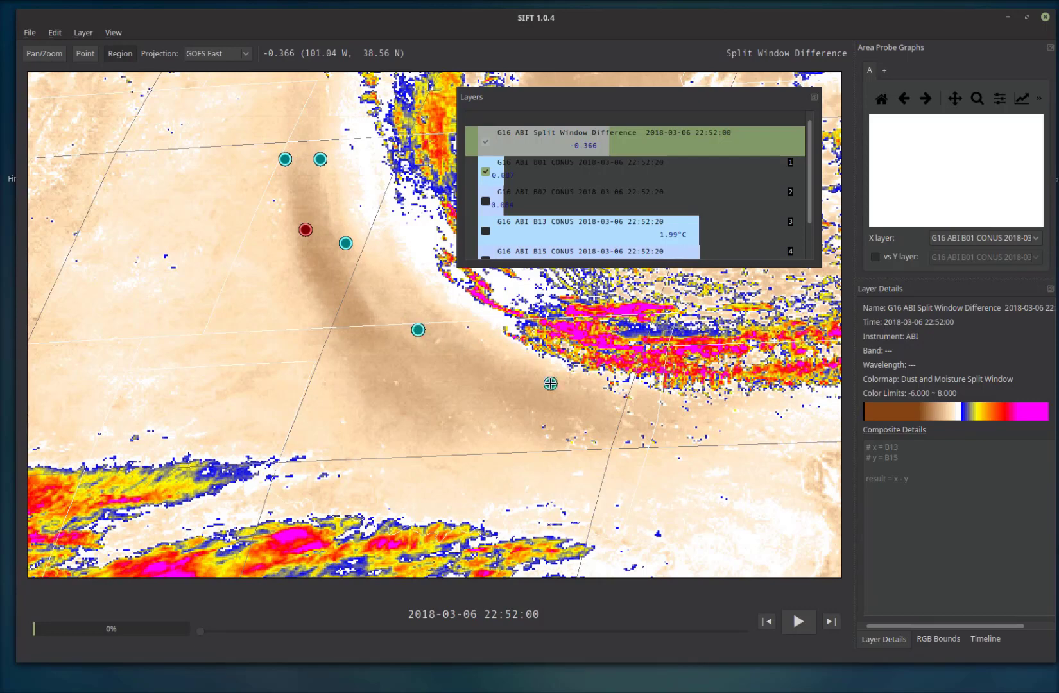
pyautogui.click(555, 433)
pyautogui.click(384, 423)
pyautogui.click(314, 285)
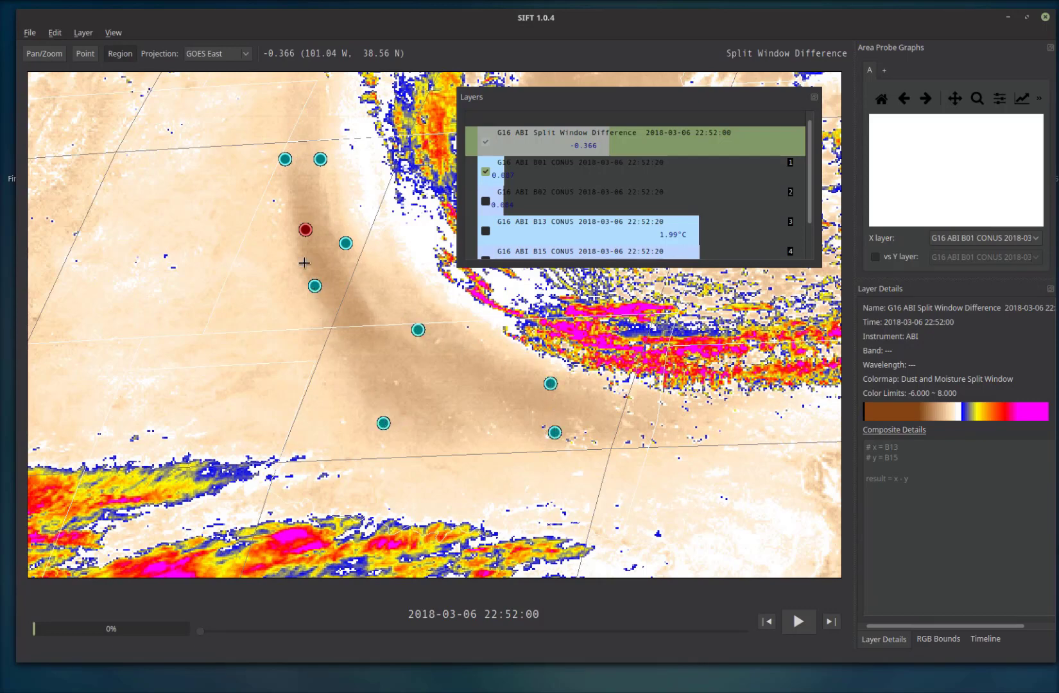
pyautogui.click(285, 158)
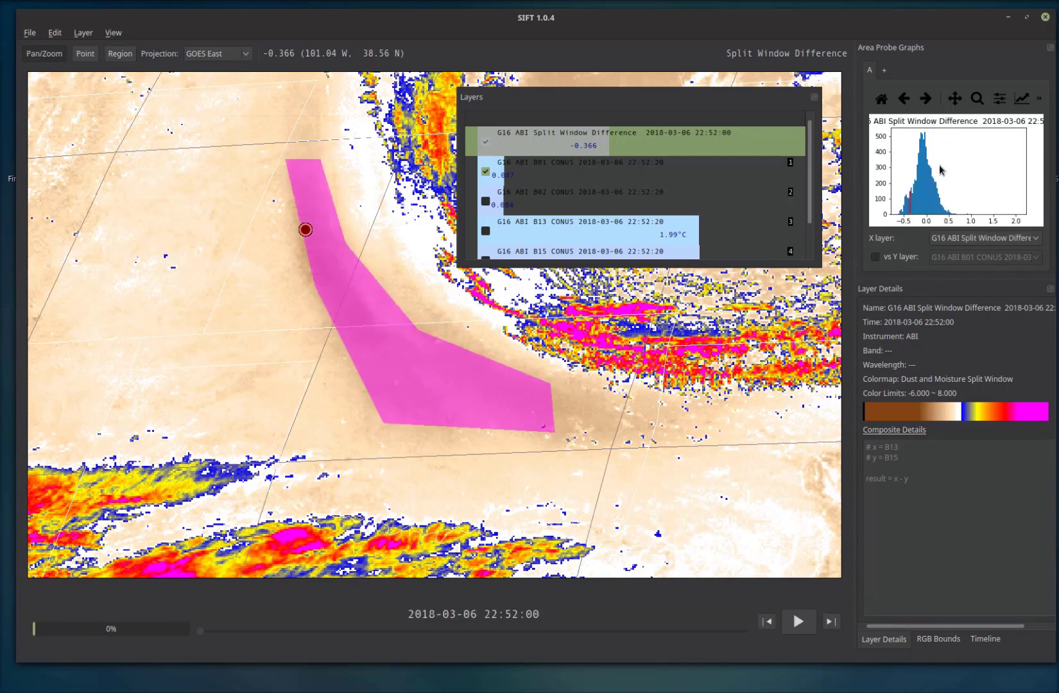
# - Dock the floating Layers panel, then float the Area Probe Graphs panel over the map and enlarge it to fit the full histogram
pyautogui.doubleClick(561, 98)
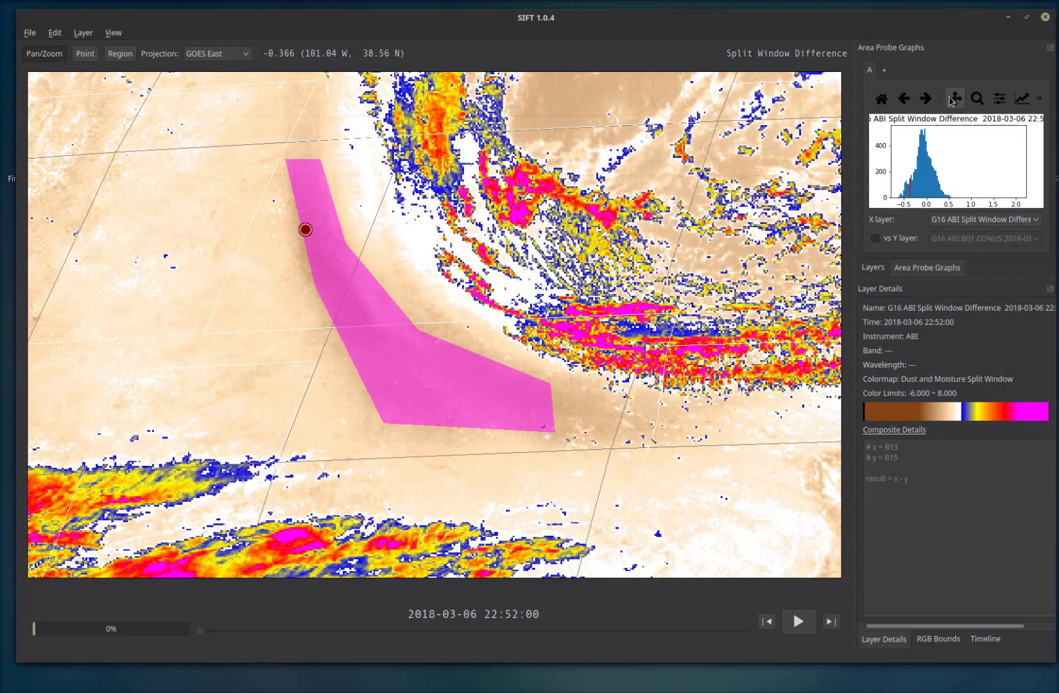
pyautogui.moveTo(944, 52); pyautogui.dragTo(714, 137)
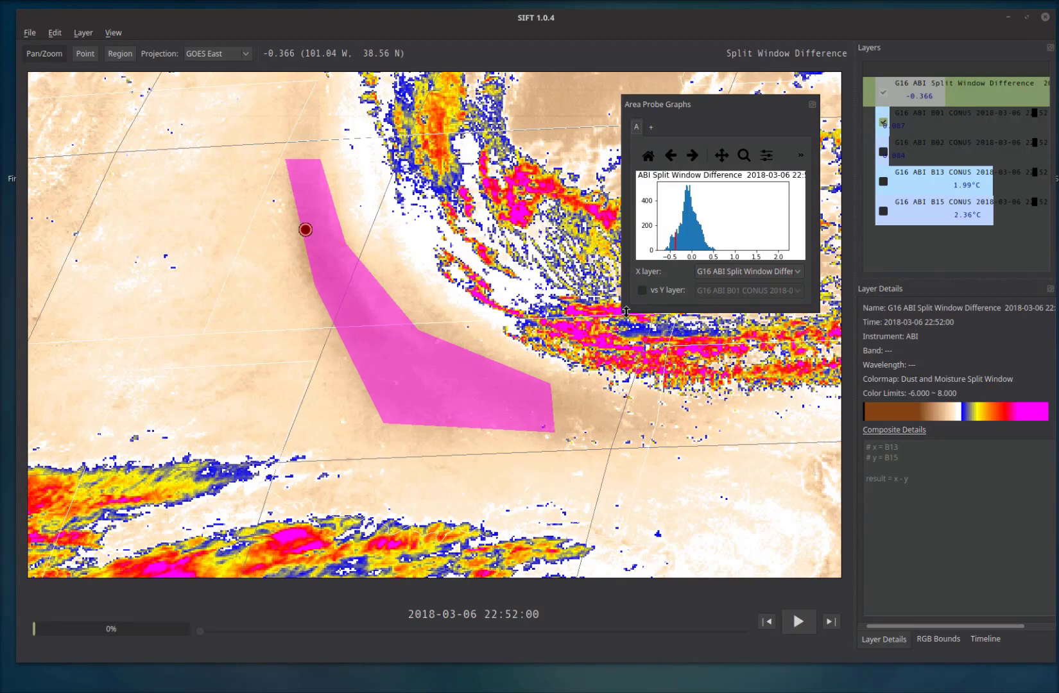
pyautogui.moveTo(623, 311); pyautogui.dragTo(502, 381)
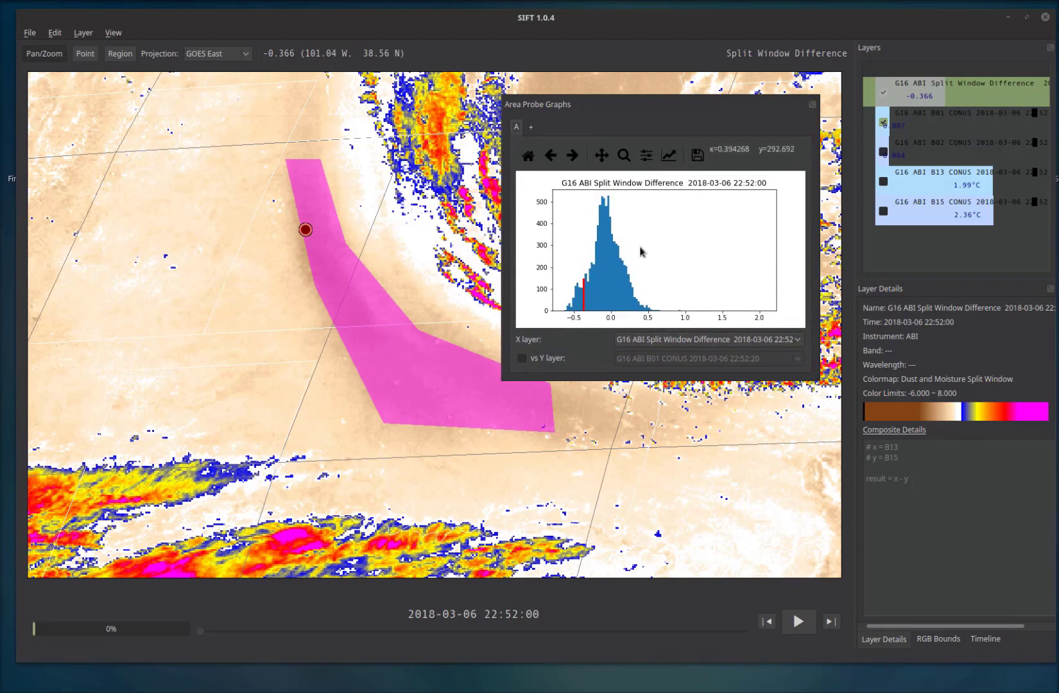
# - Plot the region's B13 data as the X layer against B15 as the Y layer and make the graph panel taller
pyautogui.click(670, 345)
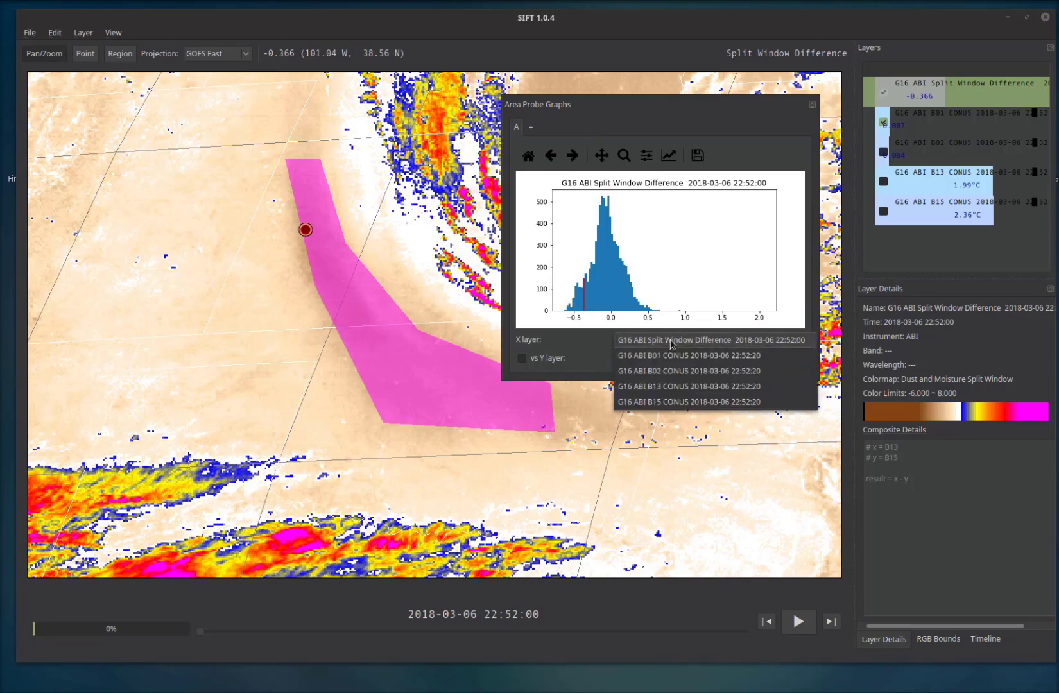
pyautogui.click(674, 388)
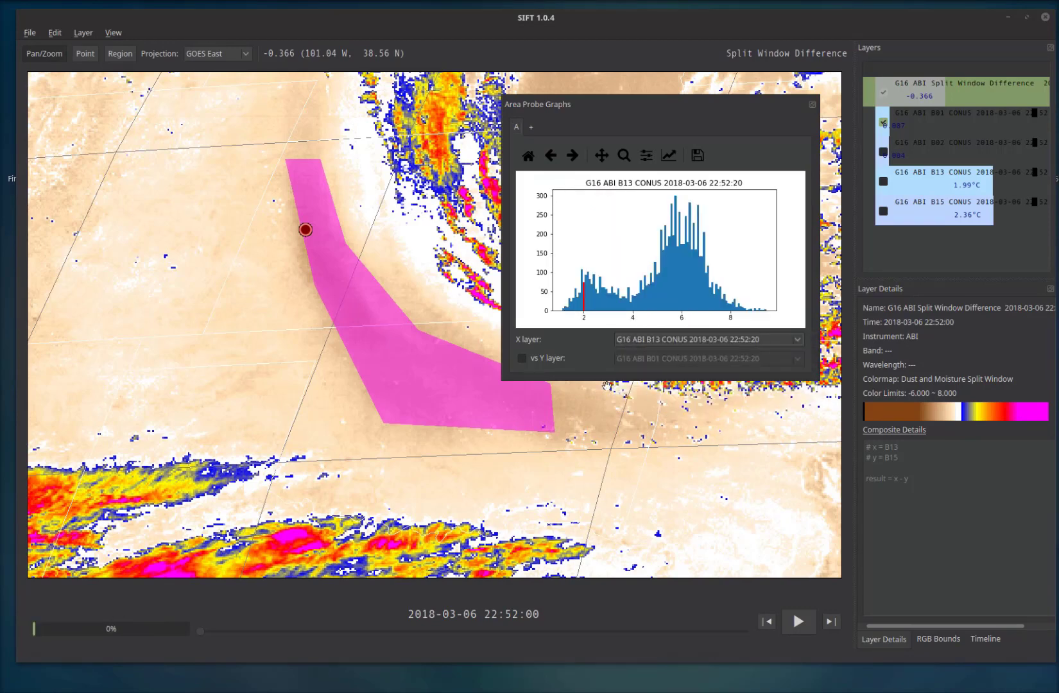
pyautogui.click(522, 359)
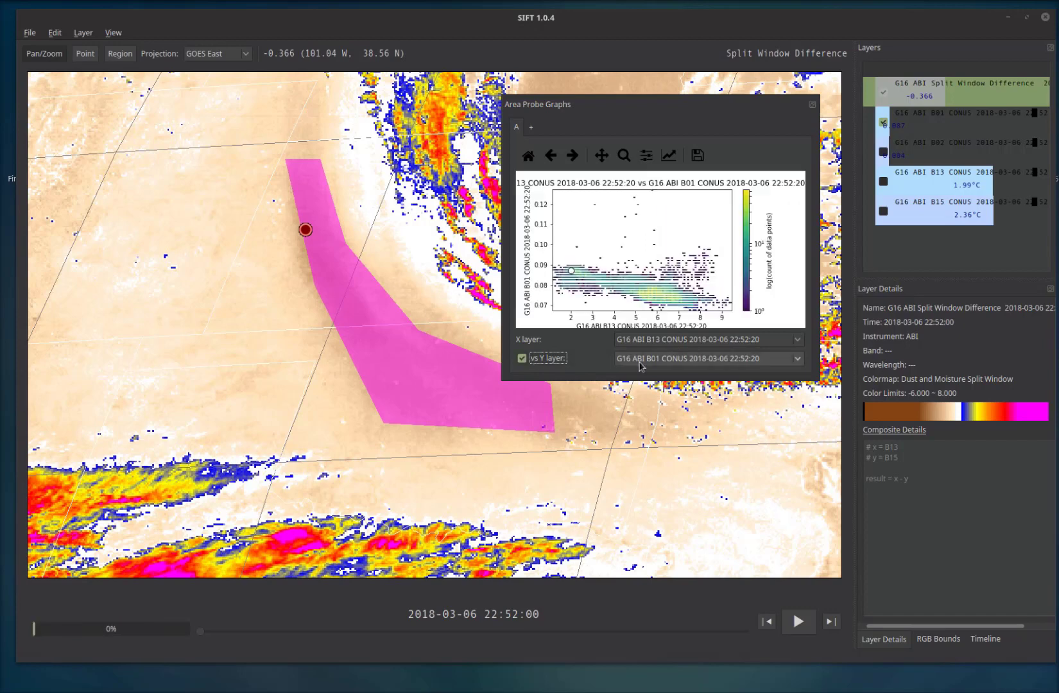
pyautogui.click(796, 359)
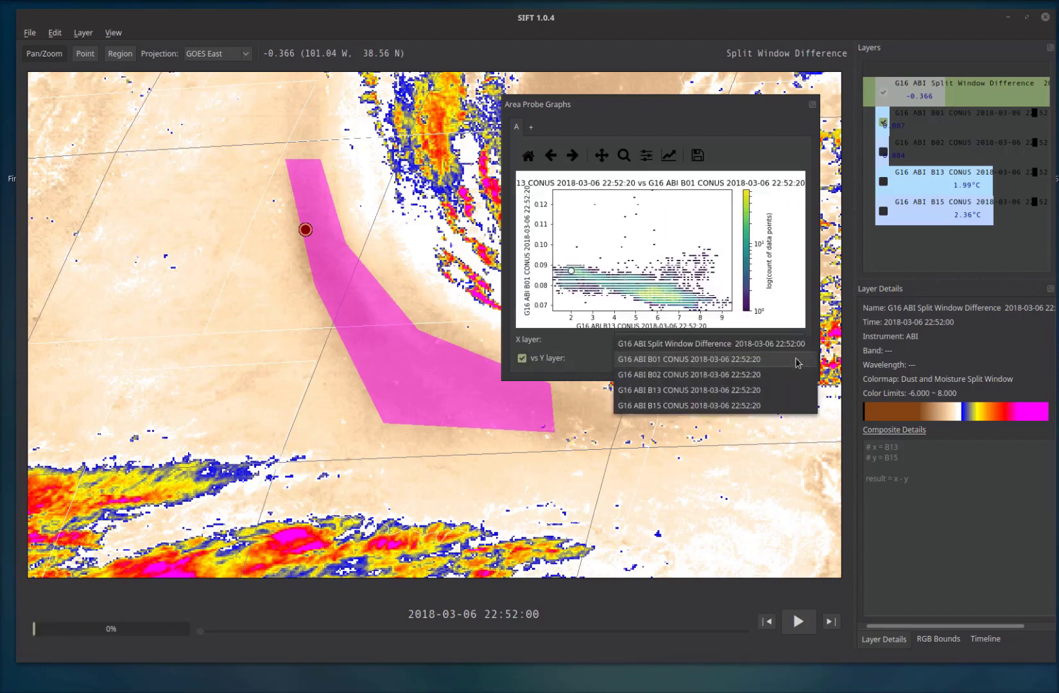
pyautogui.click(747, 406)
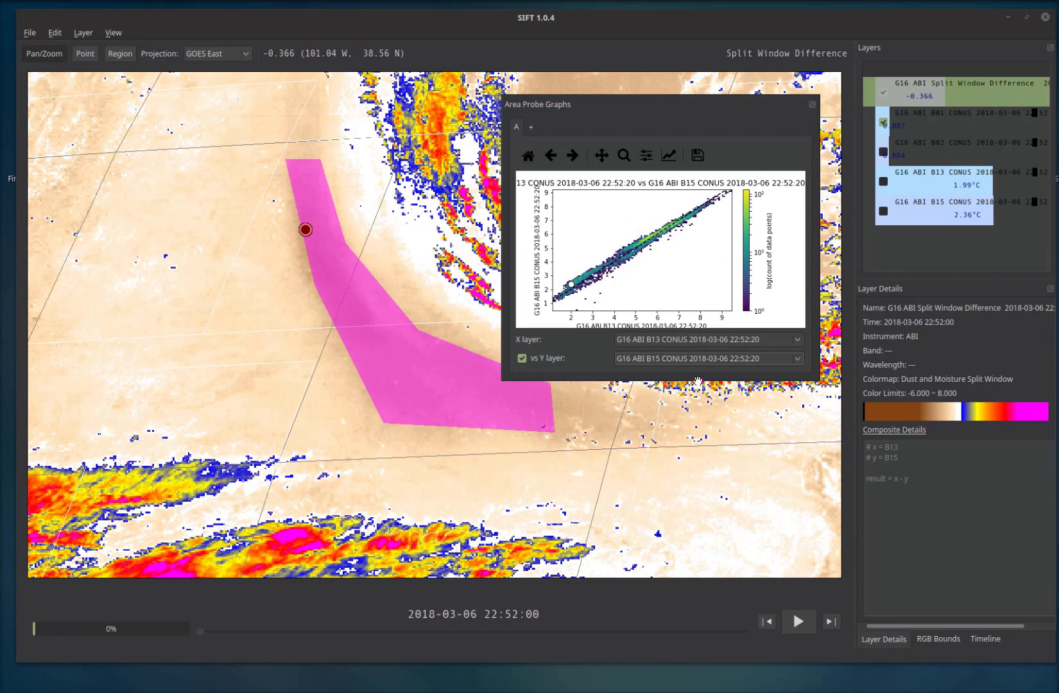
pyautogui.moveTo(696, 377); pyautogui.dragTo(749, 513)
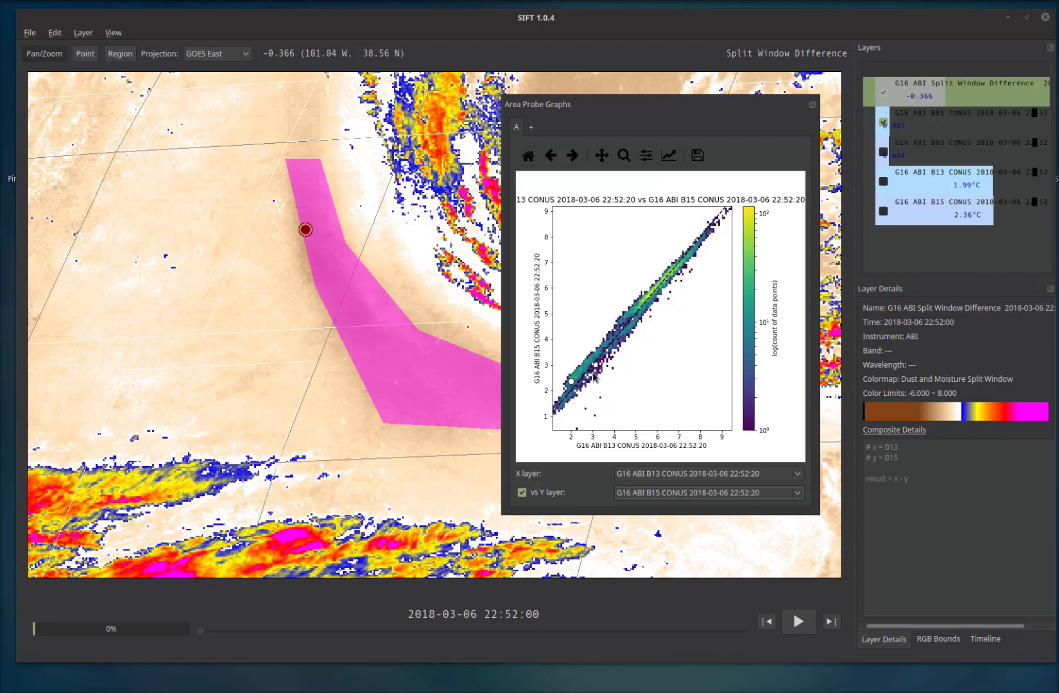
# - Change the region's scatter plot to B01 as the X layer and B02 as the Y layer
pyautogui.click(797, 478)
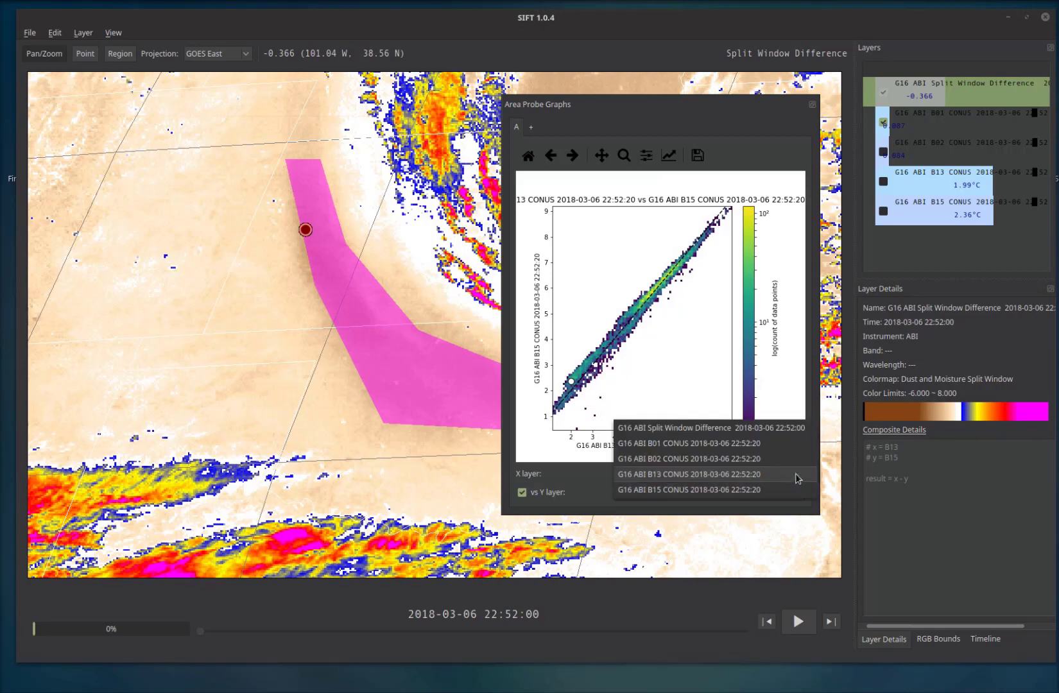
pyautogui.click(783, 443)
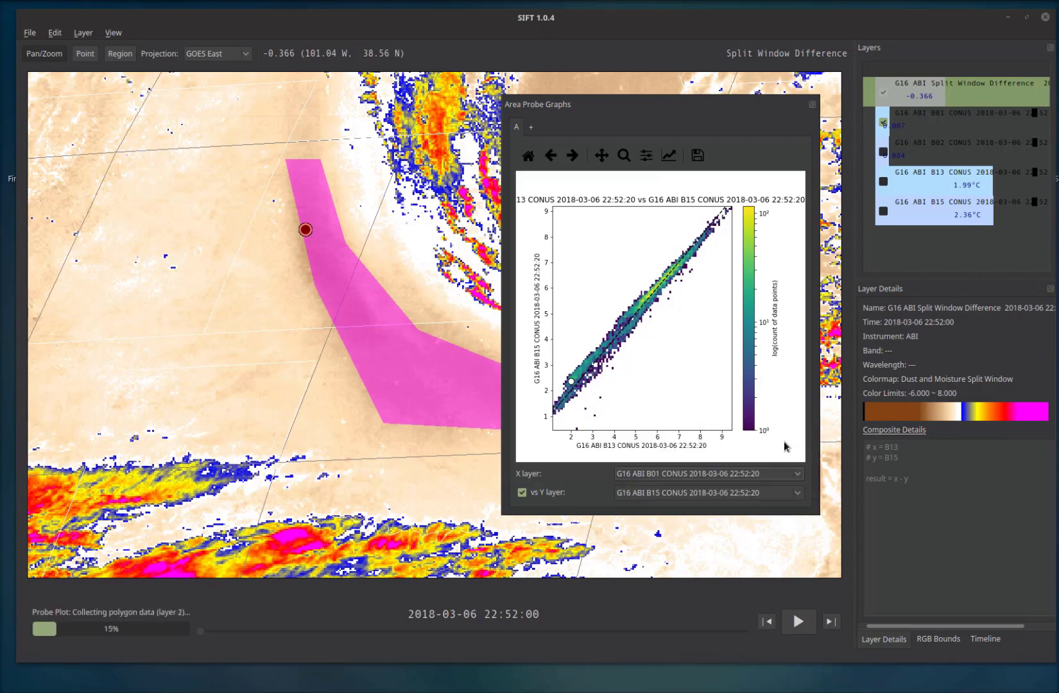
pyautogui.click(801, 494)
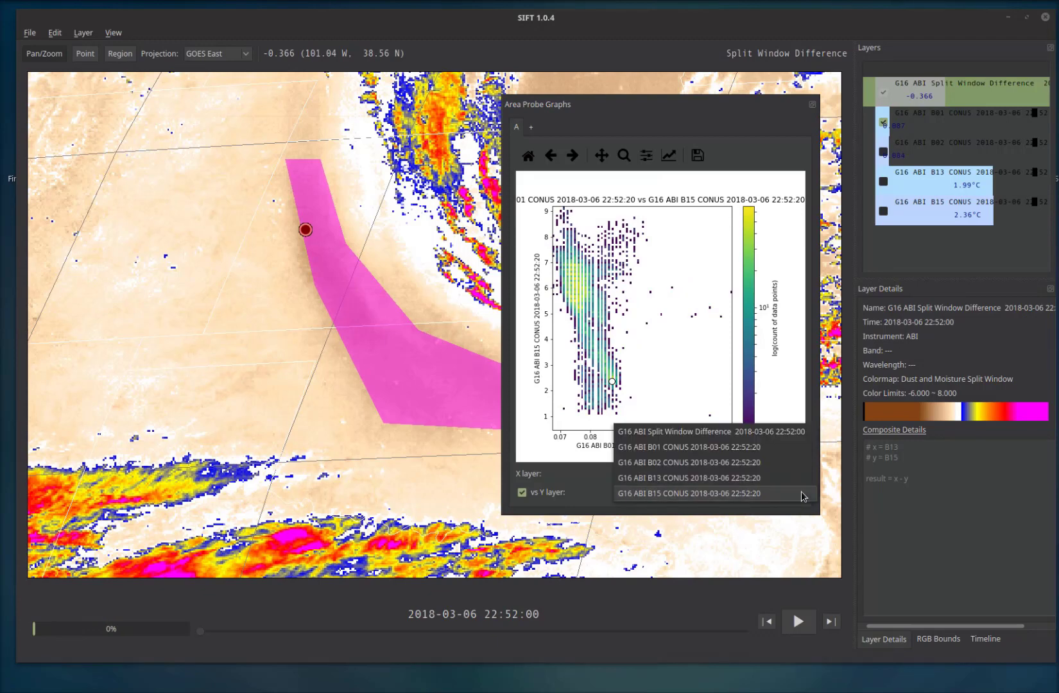
pyautogui.click(771, 463)
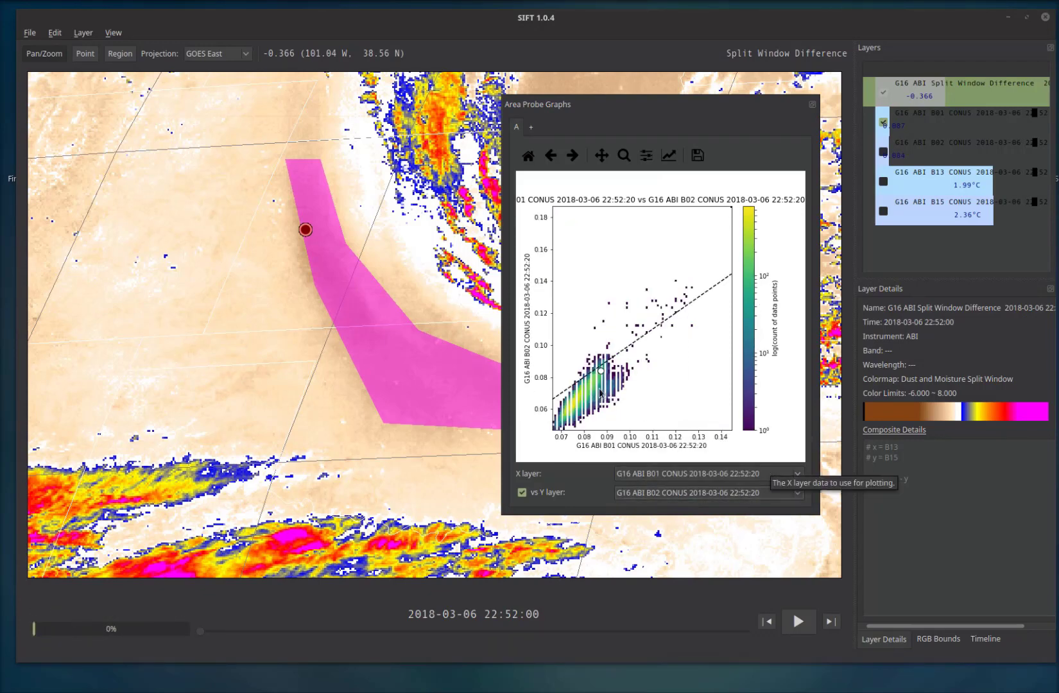